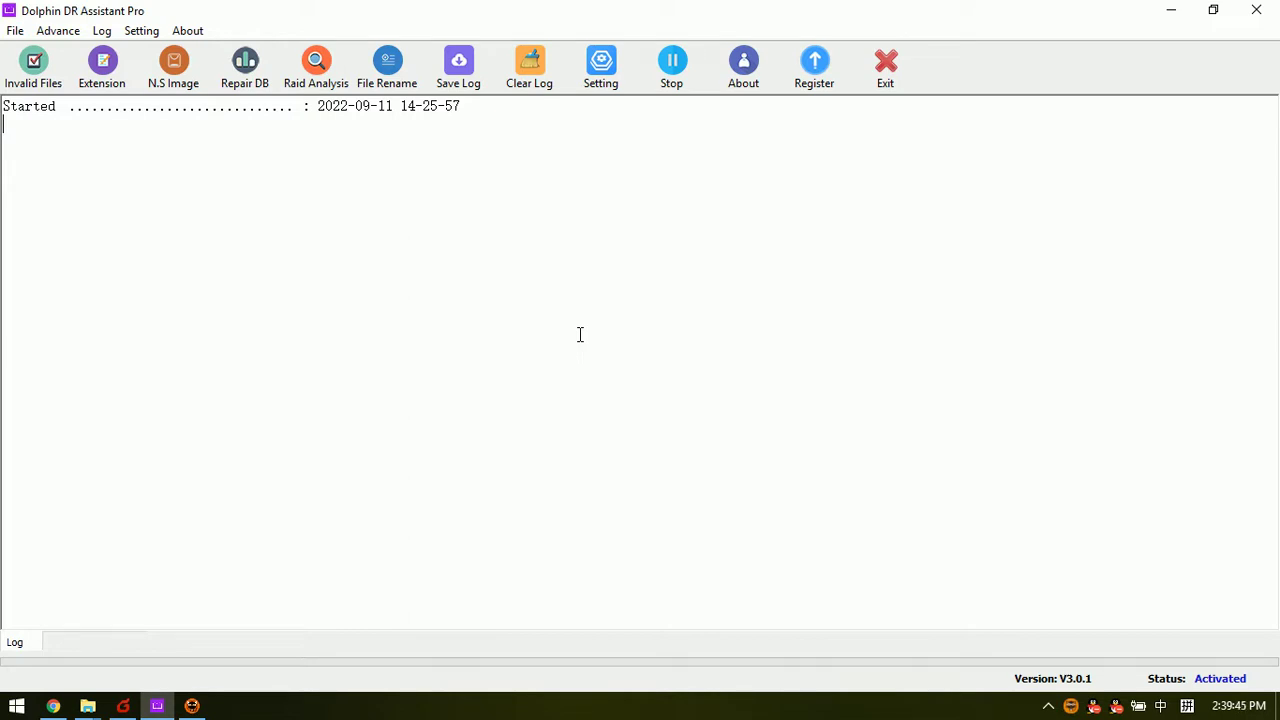
# Switch to Chrome and examine the Extension module's description on the Dolphin Data Recovery Assistant Pro product page.
pyautogui.click(53, 708)
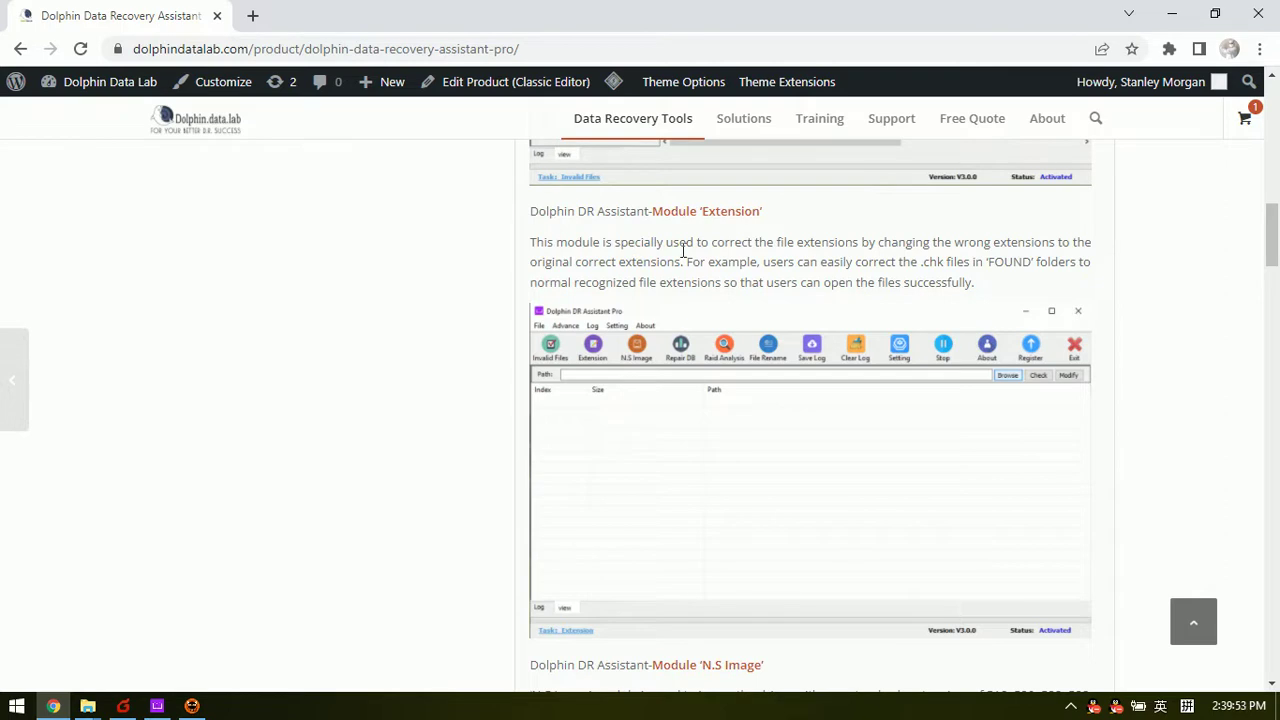
pyautogui.moveTo(663, 242); pyautogui.dragTo(958, 242)
pyautogui.click(1014, 243)
pyautogui.moveTo(997, 286); pyautogui.dragTo(508, 223)
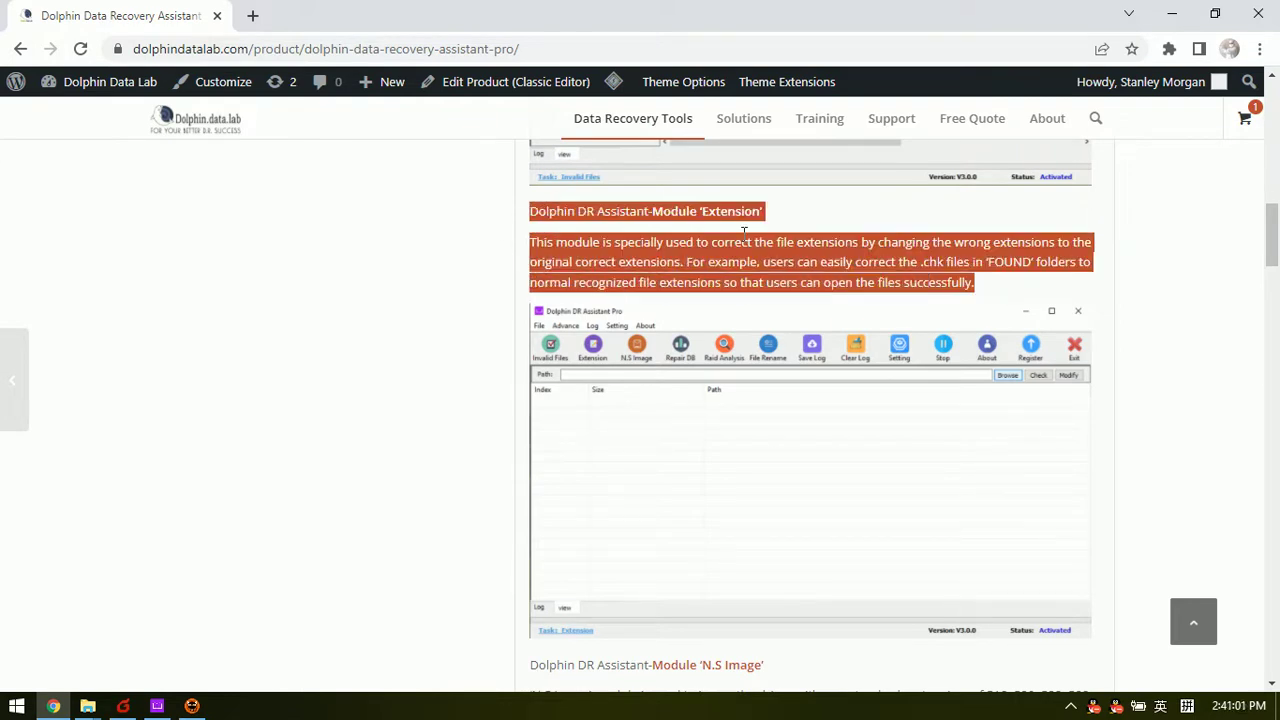
pyautogui.click(705, 211)
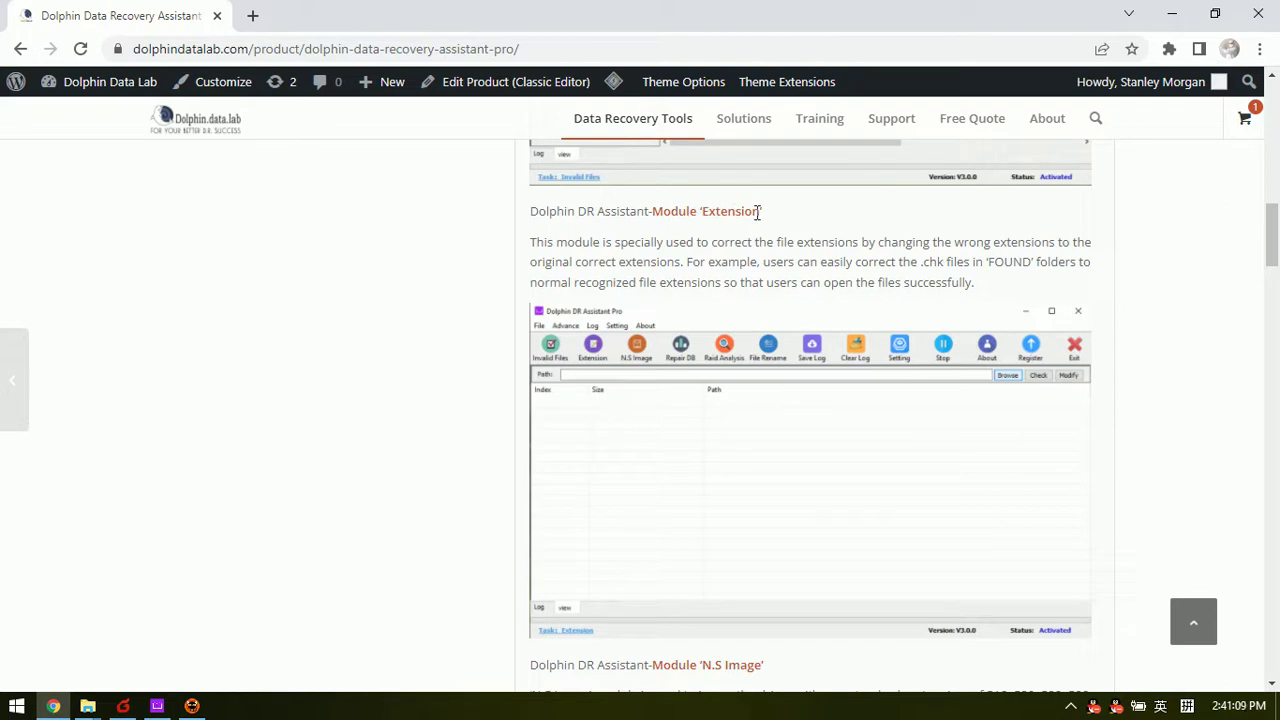
pyautogui.moveTo(780, 243); pyautogui.dragTo(856, 243)
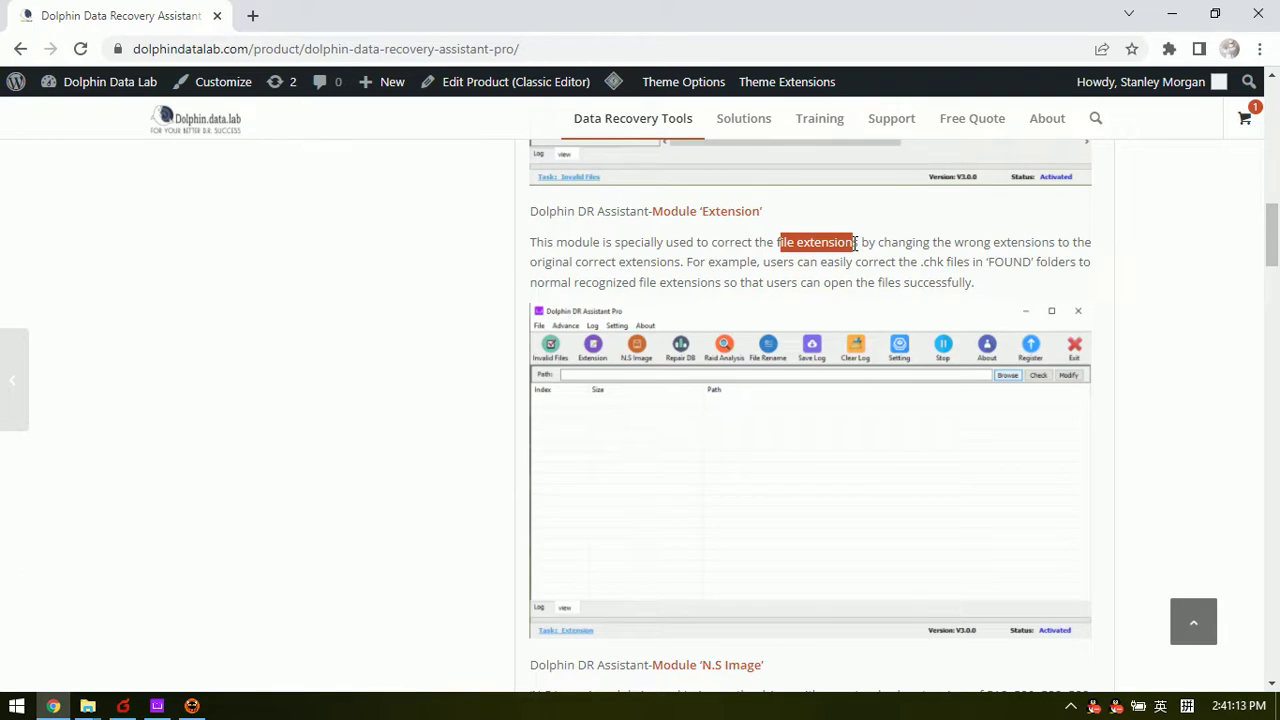
pyautogui.moveTo(574, 262); pyautogui.dragTo(694, 265)
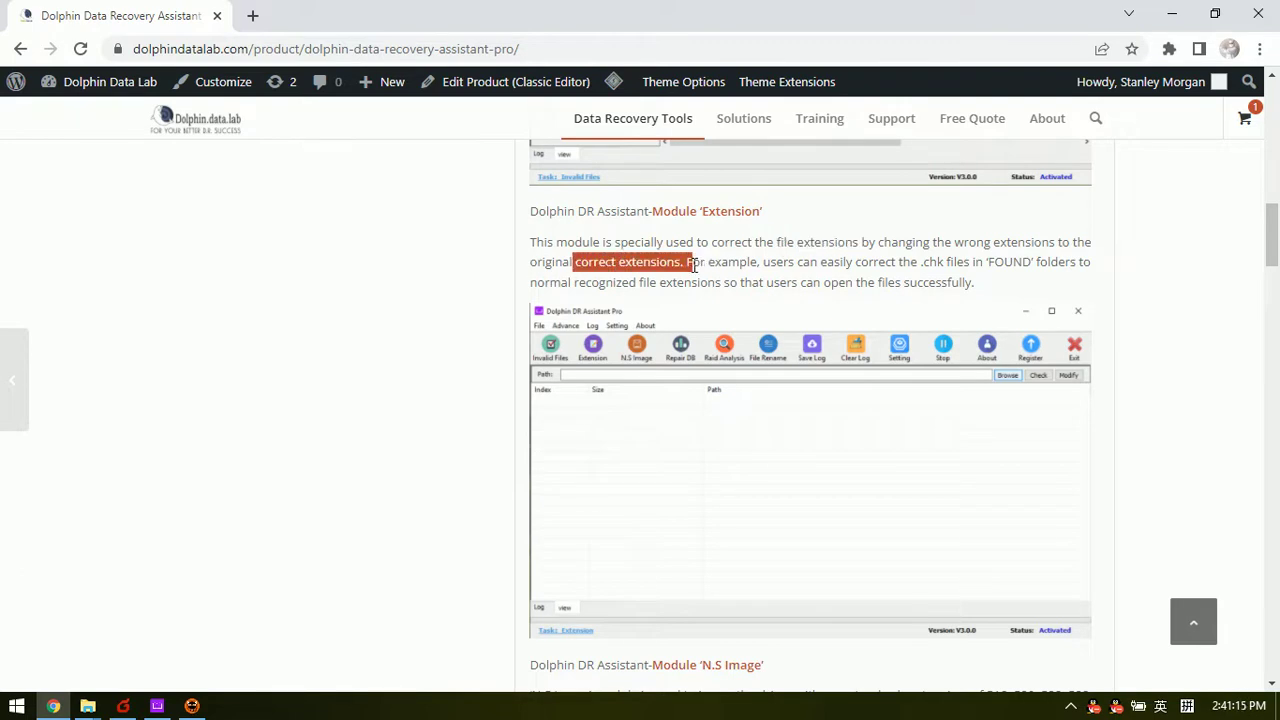
pyautogui.click(787, 286)
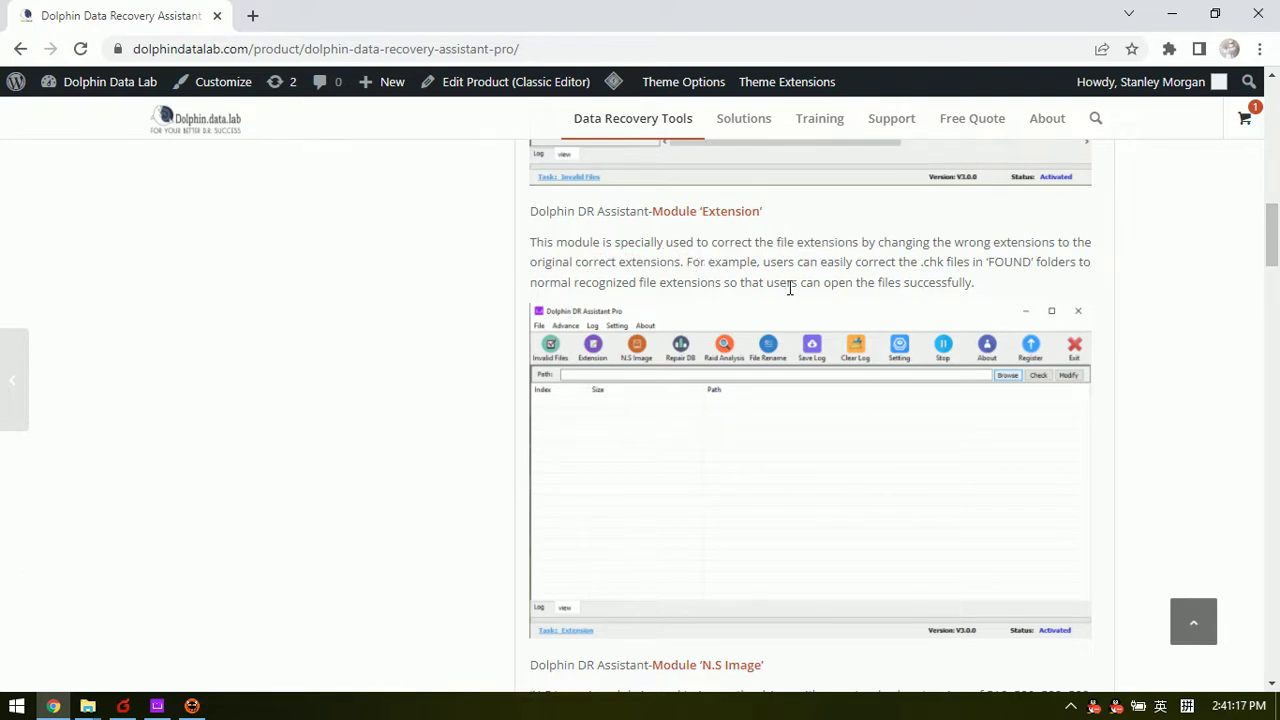
pyautogui.moveTo(876, 283); pyautogui.dragTo(966, 283)
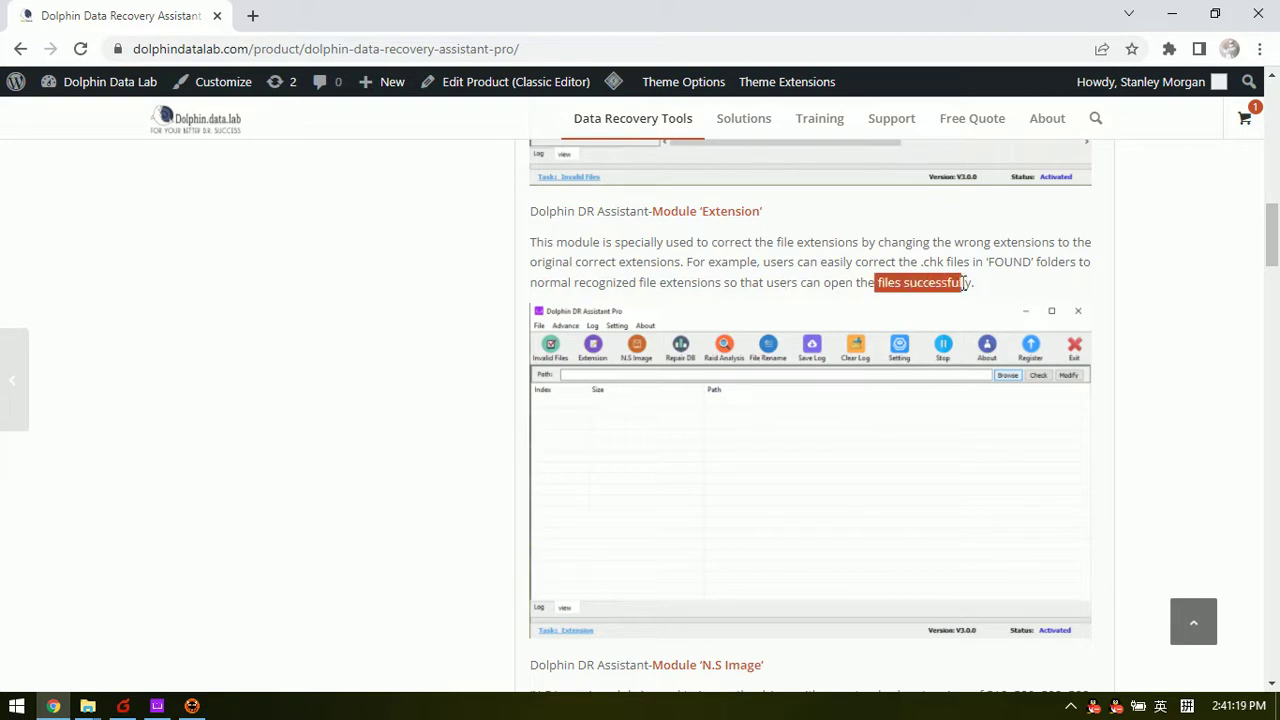
pyautogui.click(995, 285)
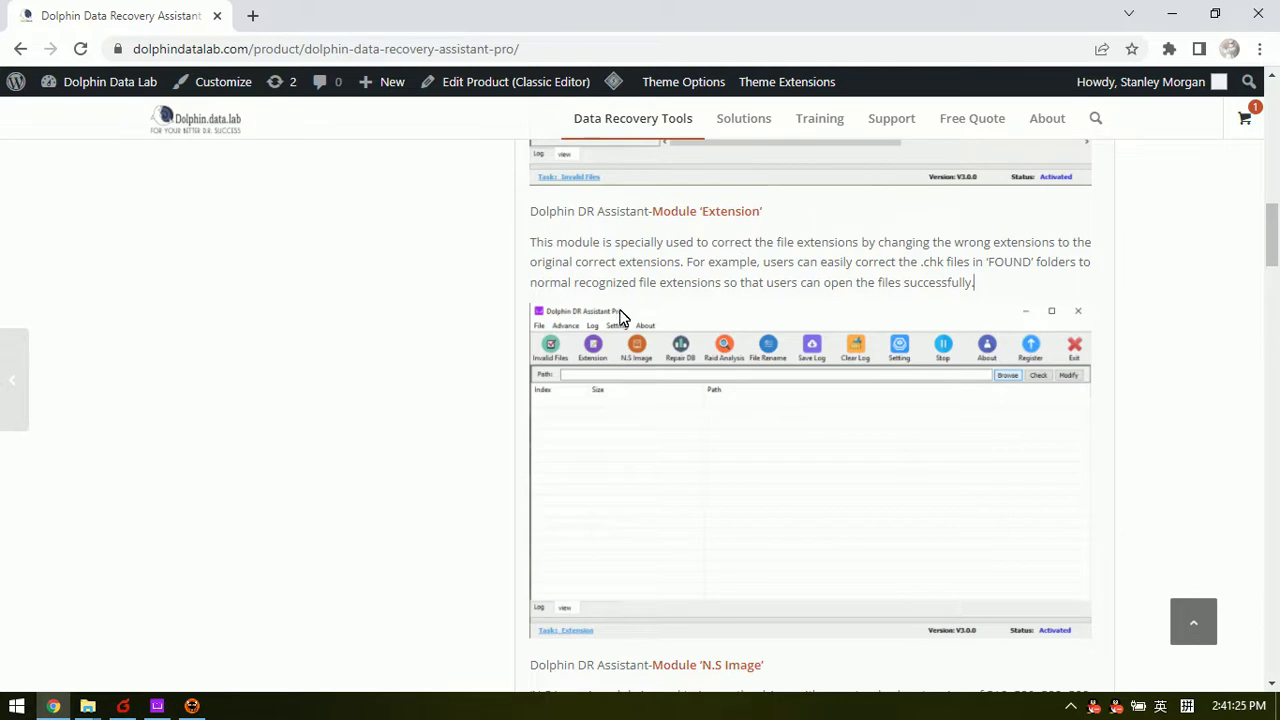
# Switch to Dolphin DR Assistant Pro and load F:\BaiduNetdiskDownload\助手案例\其他案例\Extension-modification-case-study as the path in the Extension module.
pyautogui.click(157, 706)
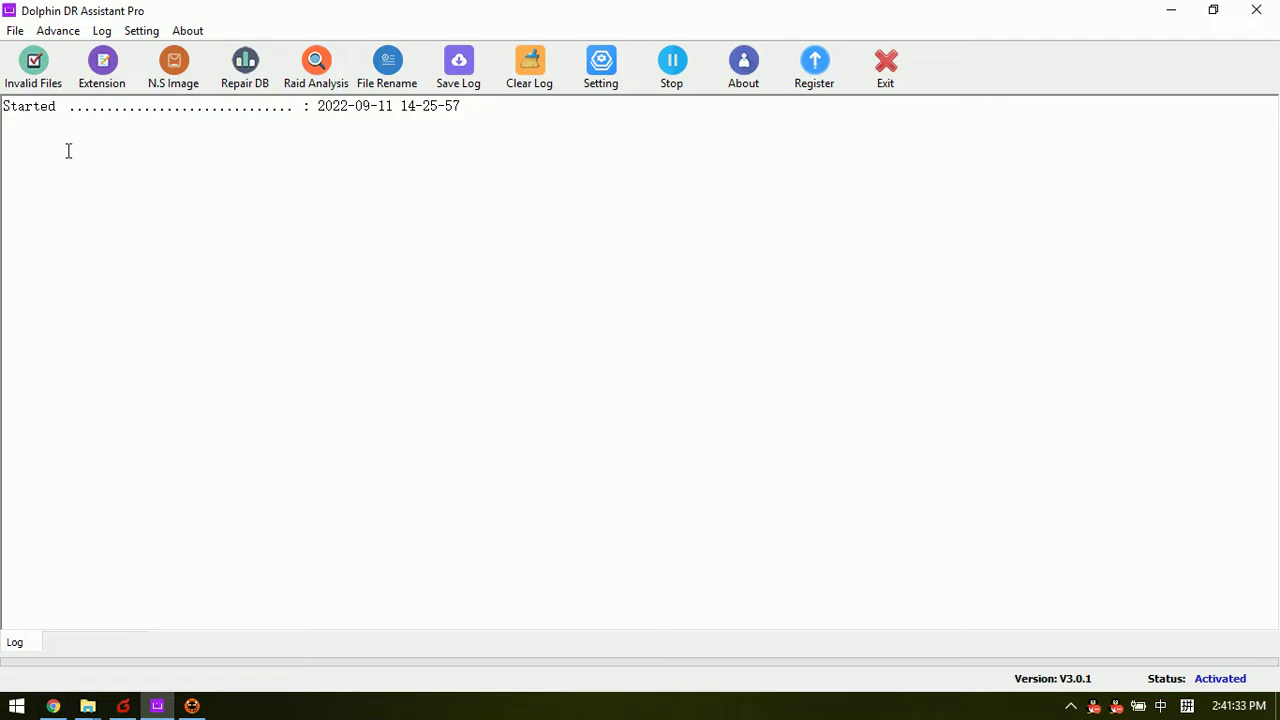
pyautogui.click(105, 80)
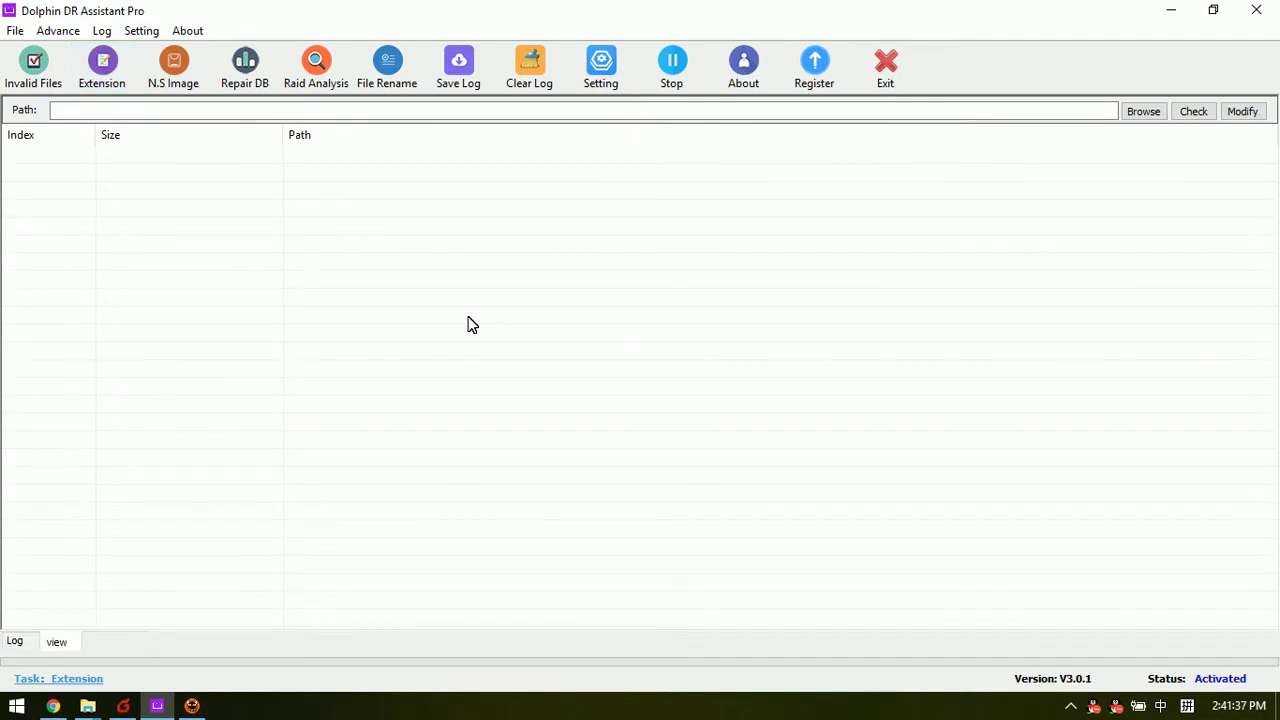
pyautogui.click(1148, 114)
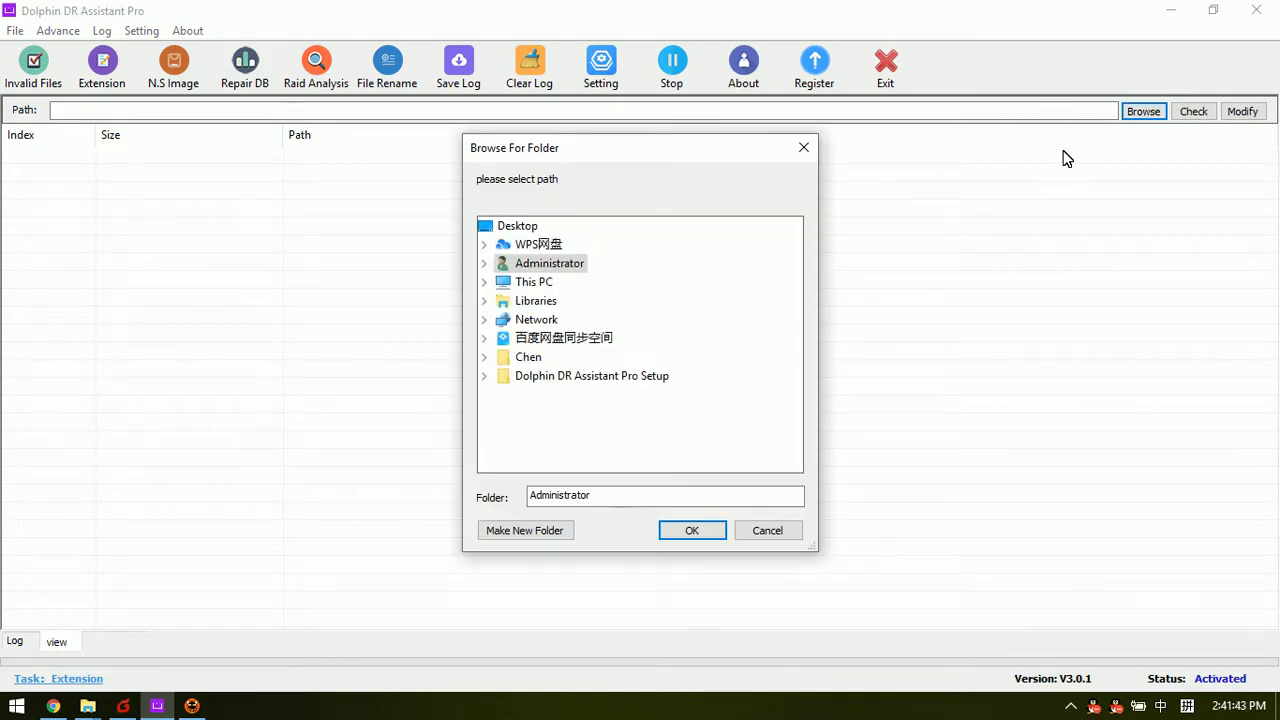
pyautogui.doubleClick(541, 285)
pyautogui.doubleClick(606, 358)
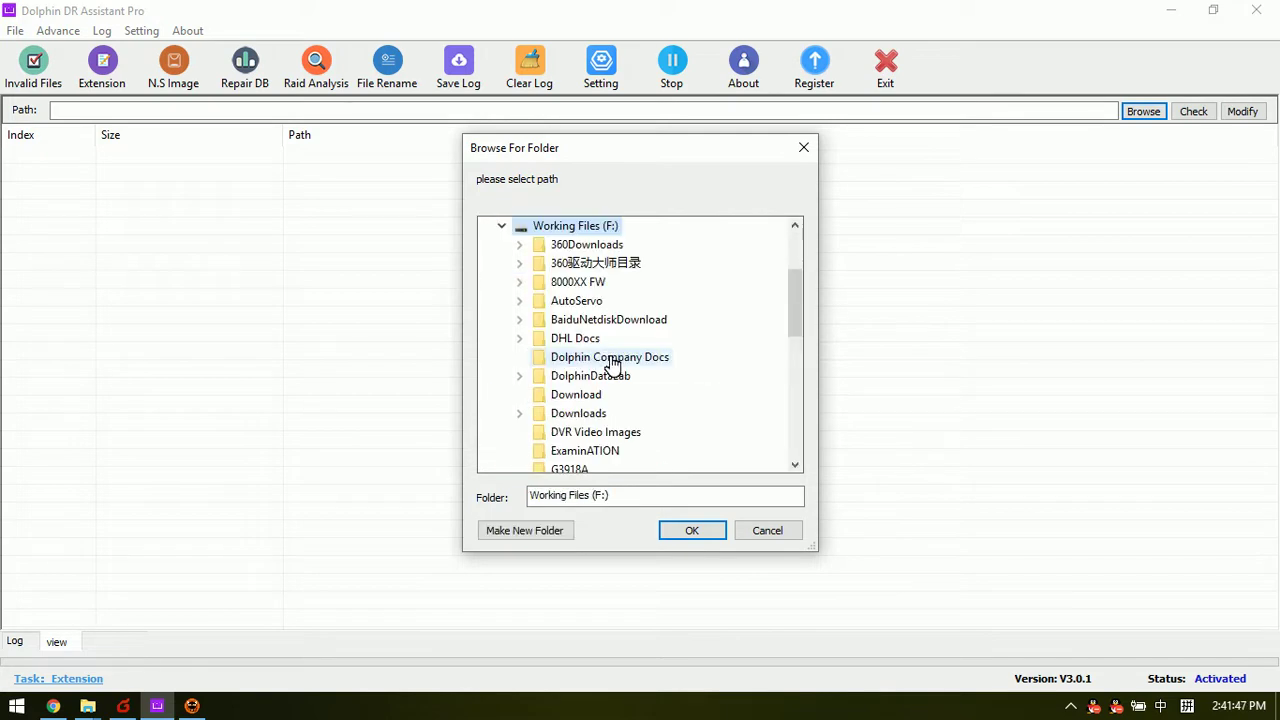
pyautogui.doubleClick(625, 320)
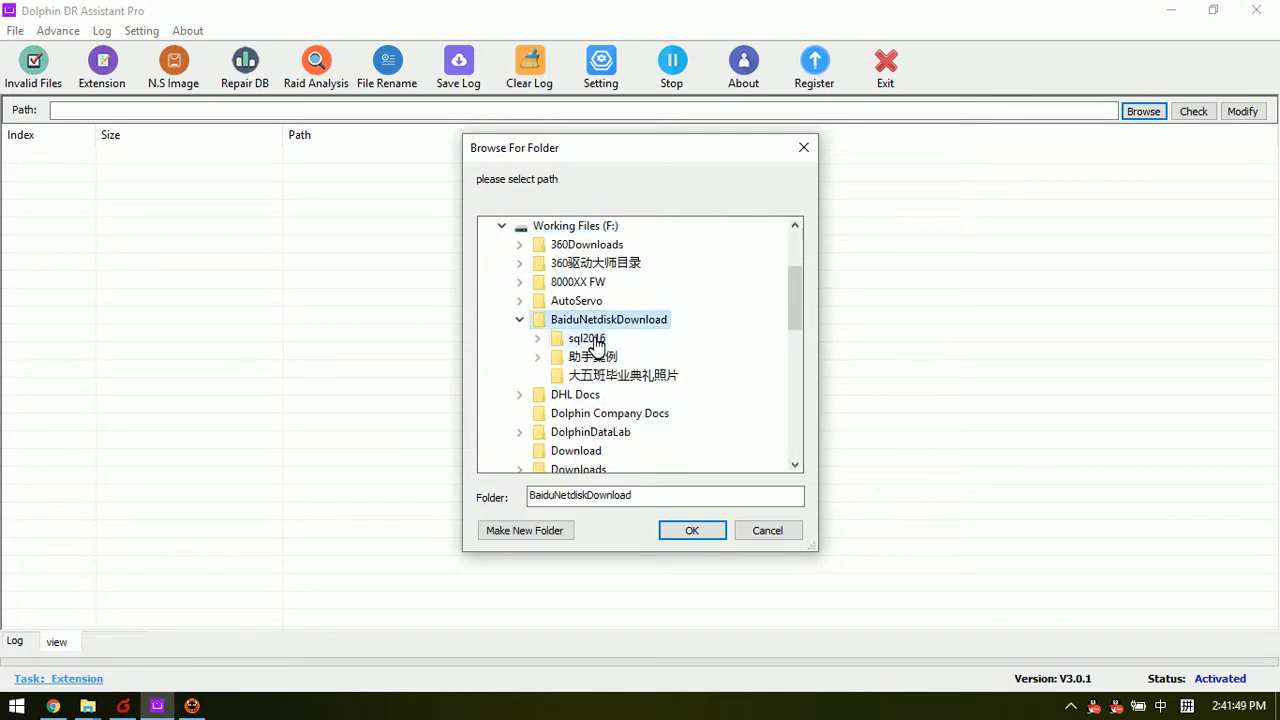
pyautogui.doubleClick(594, 357)
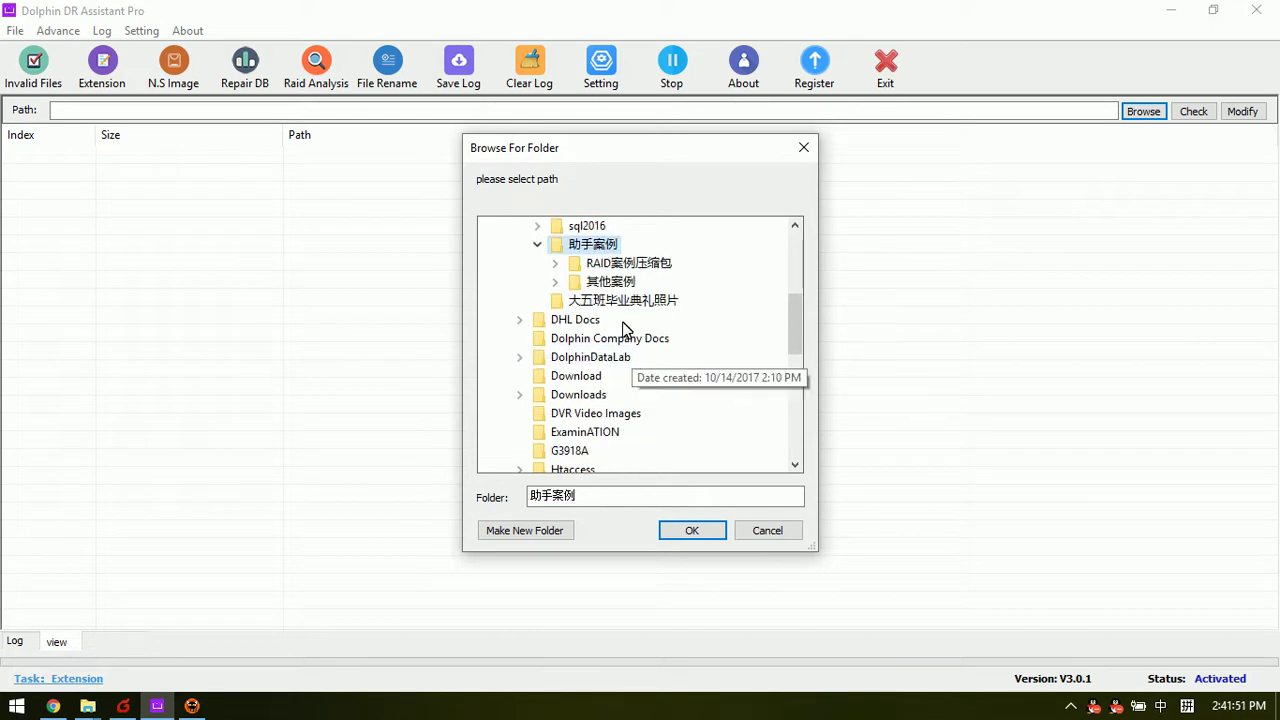
pyautogui.doubleClick(612, 283)
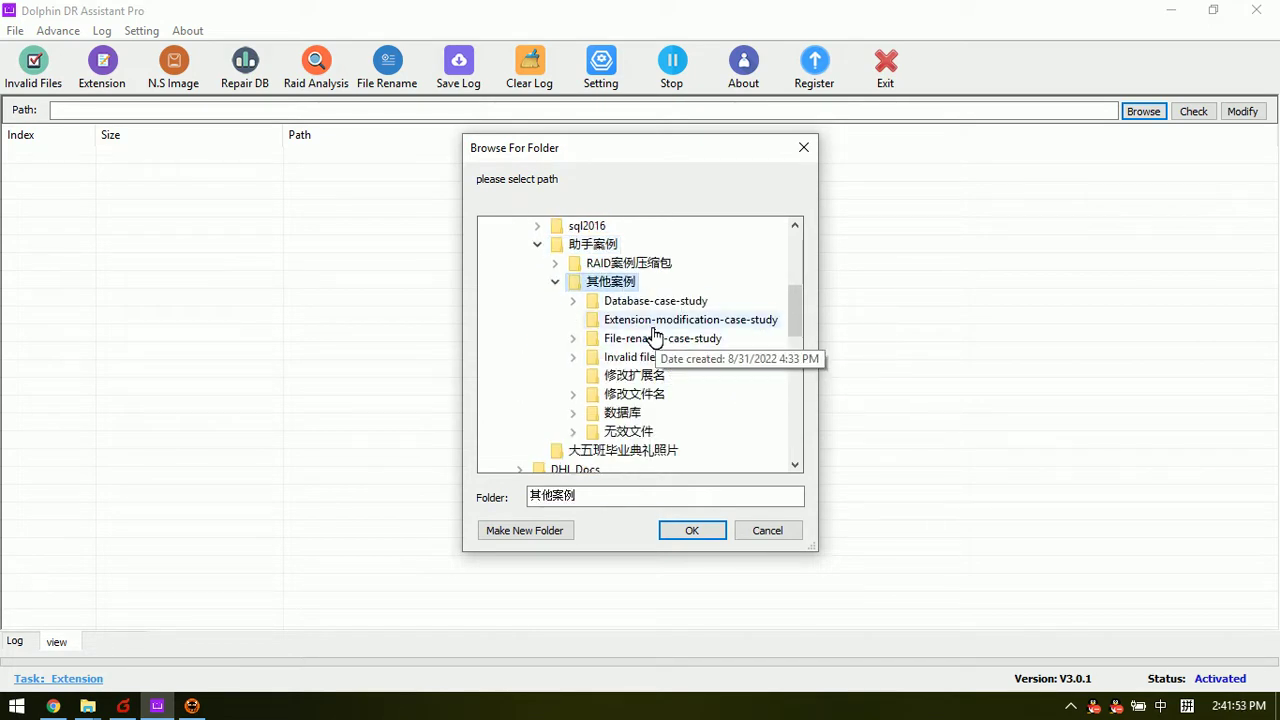
pyautogui.click(672, 322)
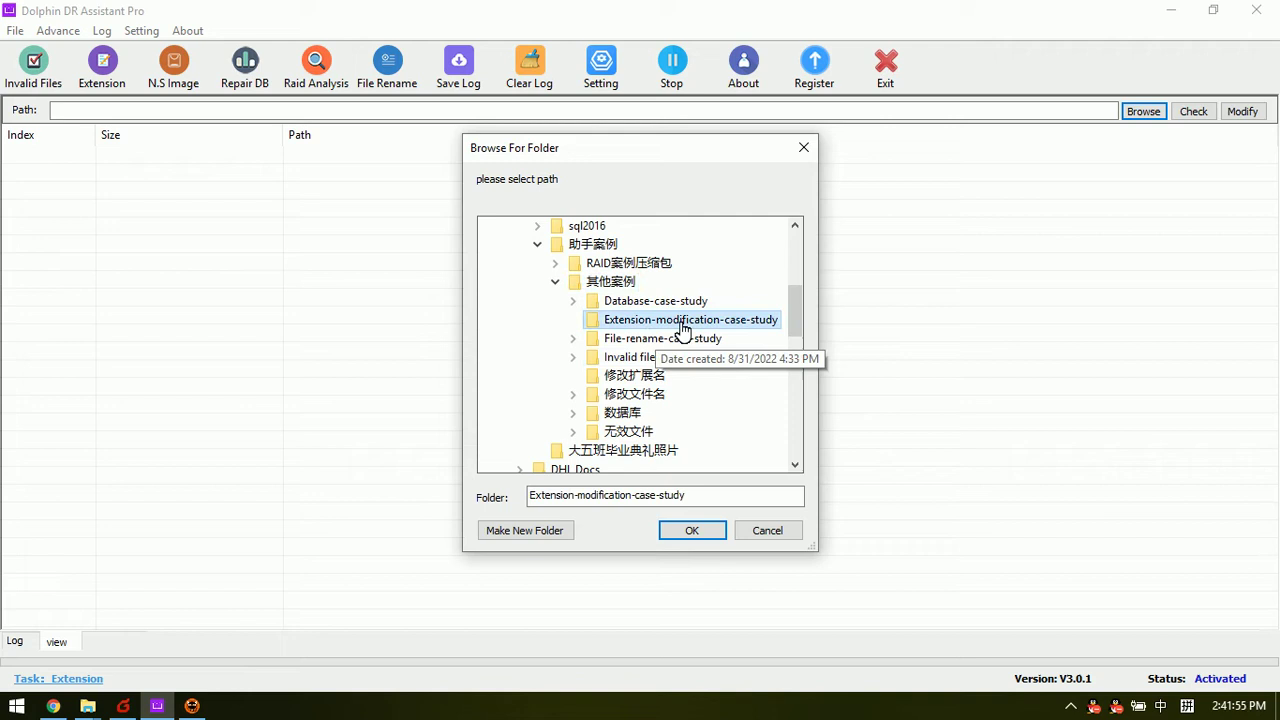
pyautogui.click(694, 533)
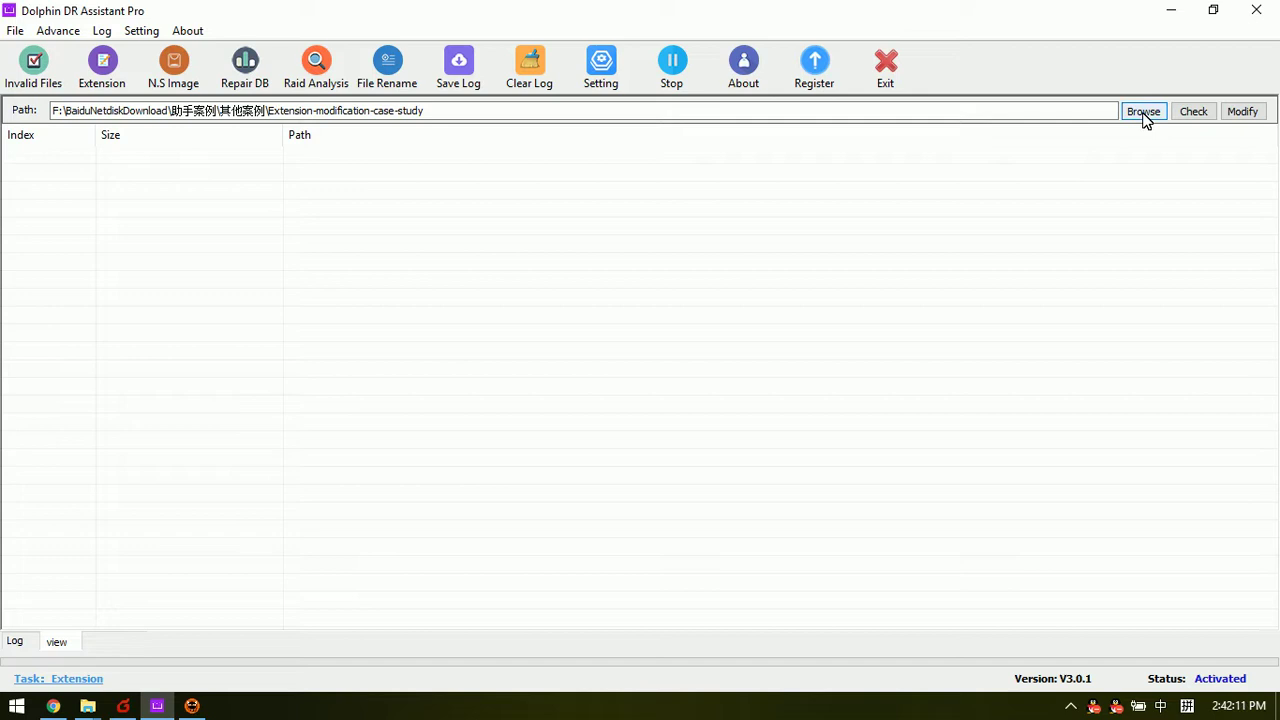
# Run the extension check on the selected folder, review the processed file numbers in the log and show the results list.
pyautogui.click(1192, 112)
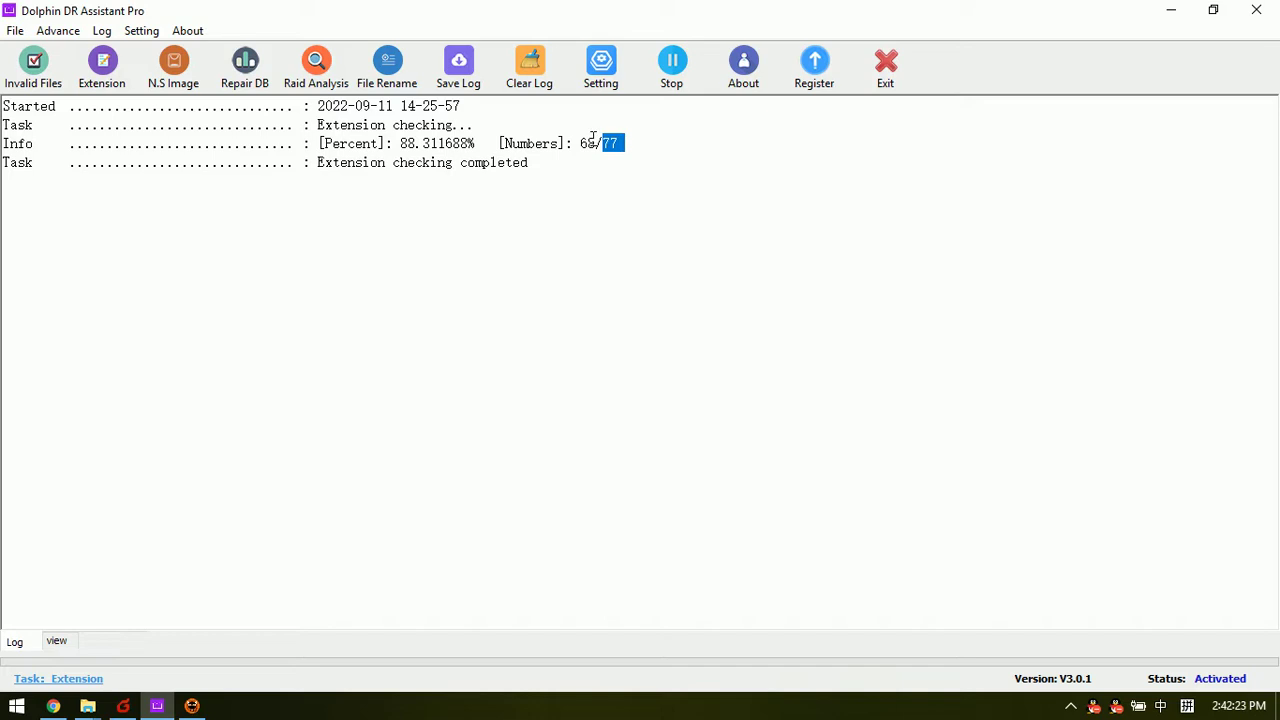
pyautogui.moveTo(597, 144); pyautogui.dragTo(583, 148)
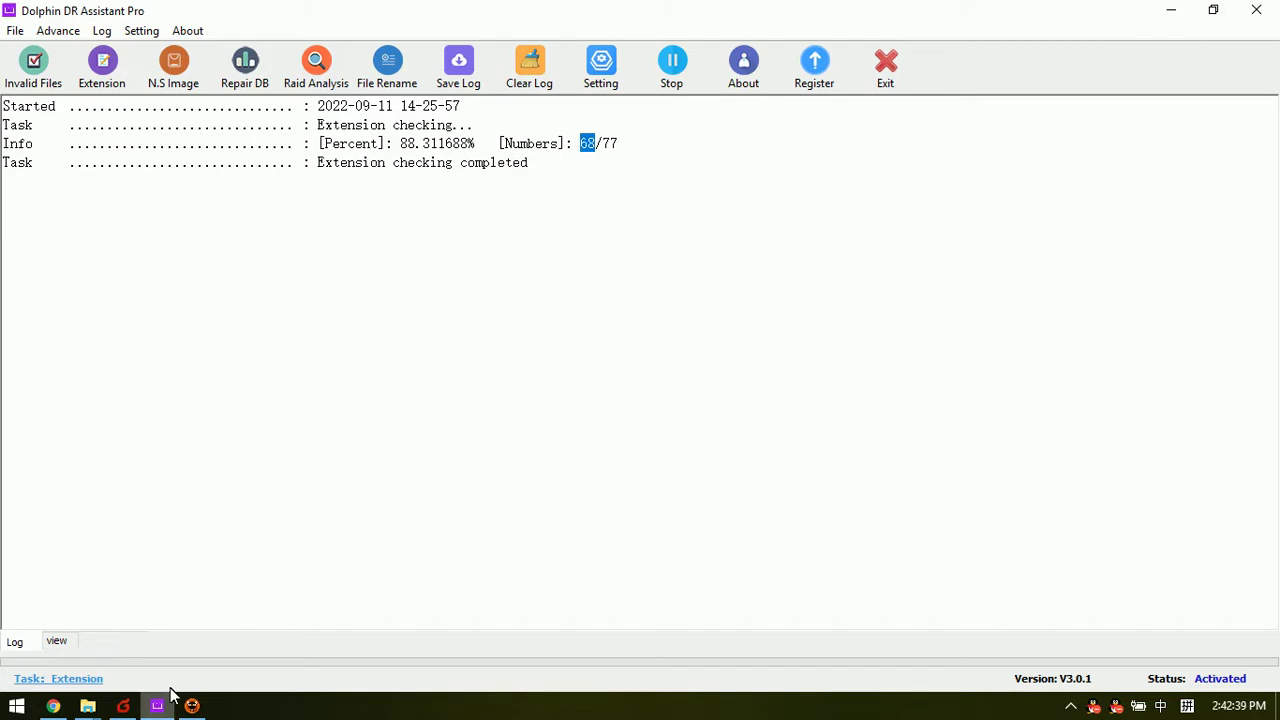
pyautogui.click(30, 646)
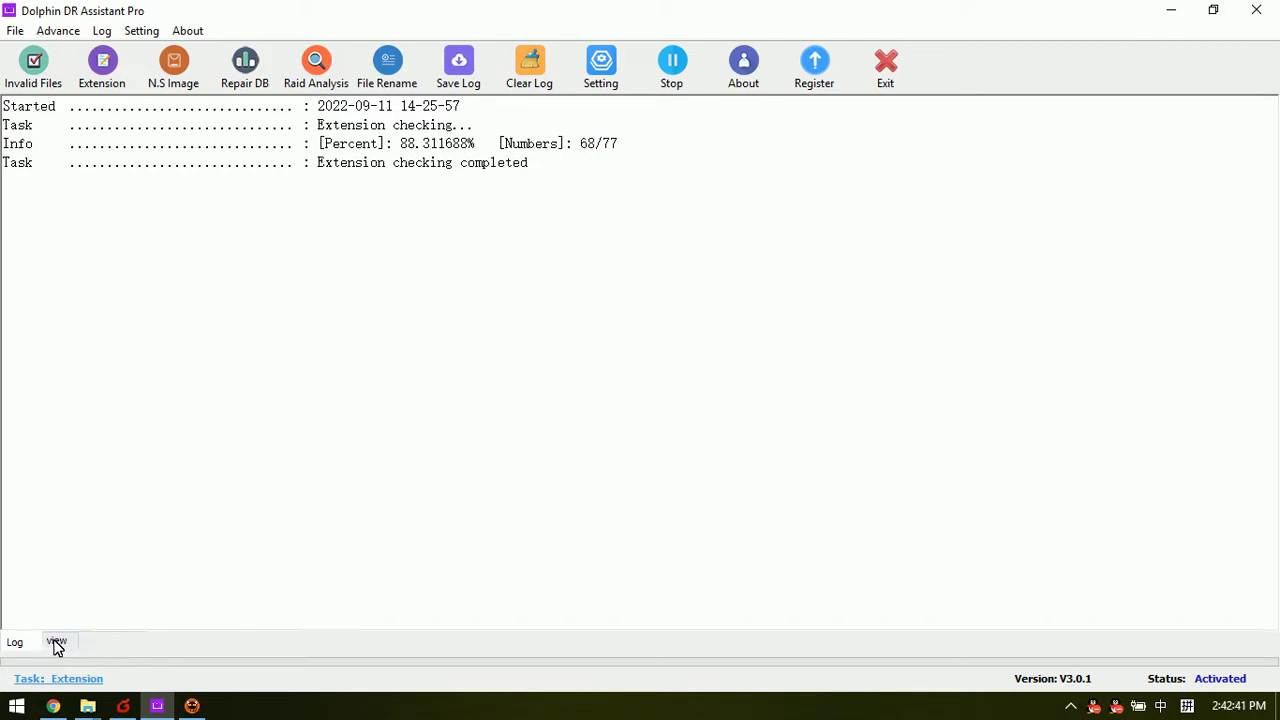
pyautogui.click(54, 646)
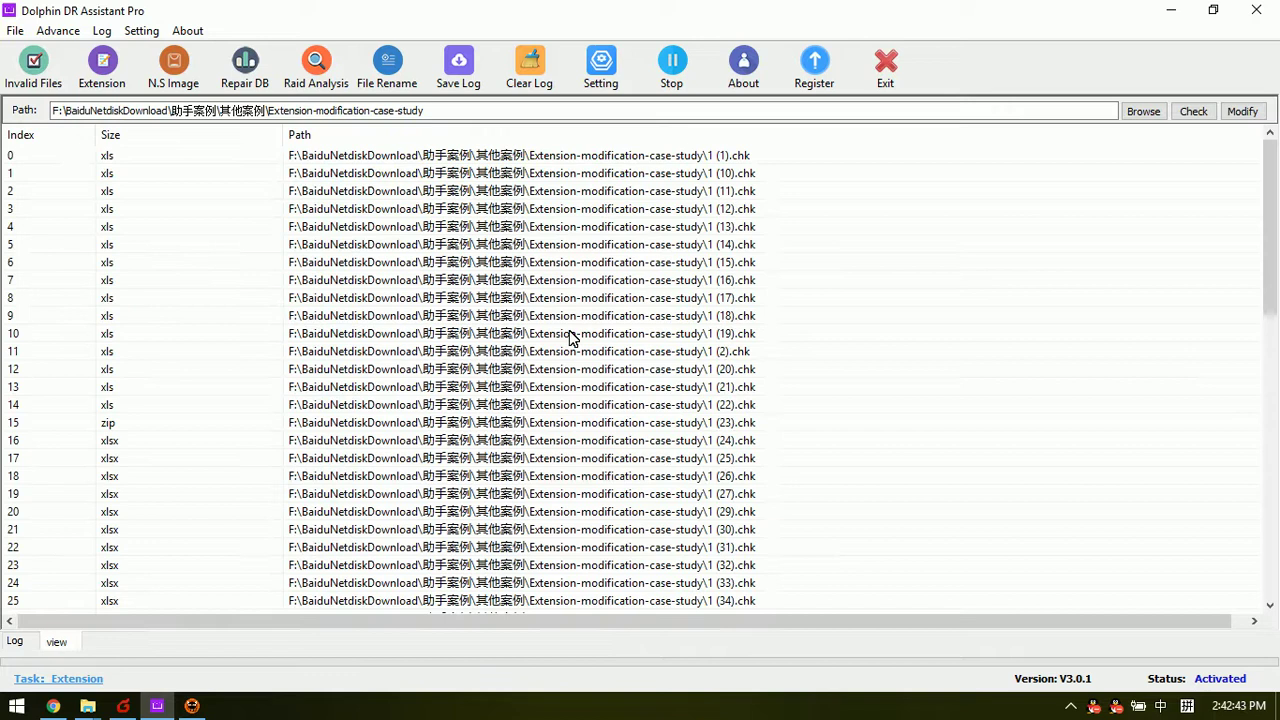
# Examine the detected file types and the .chk file paths throughout the results list.
pyautogui.scroll(-12, 600, 340)
pyautogui.scroll(-2, 650, 350)
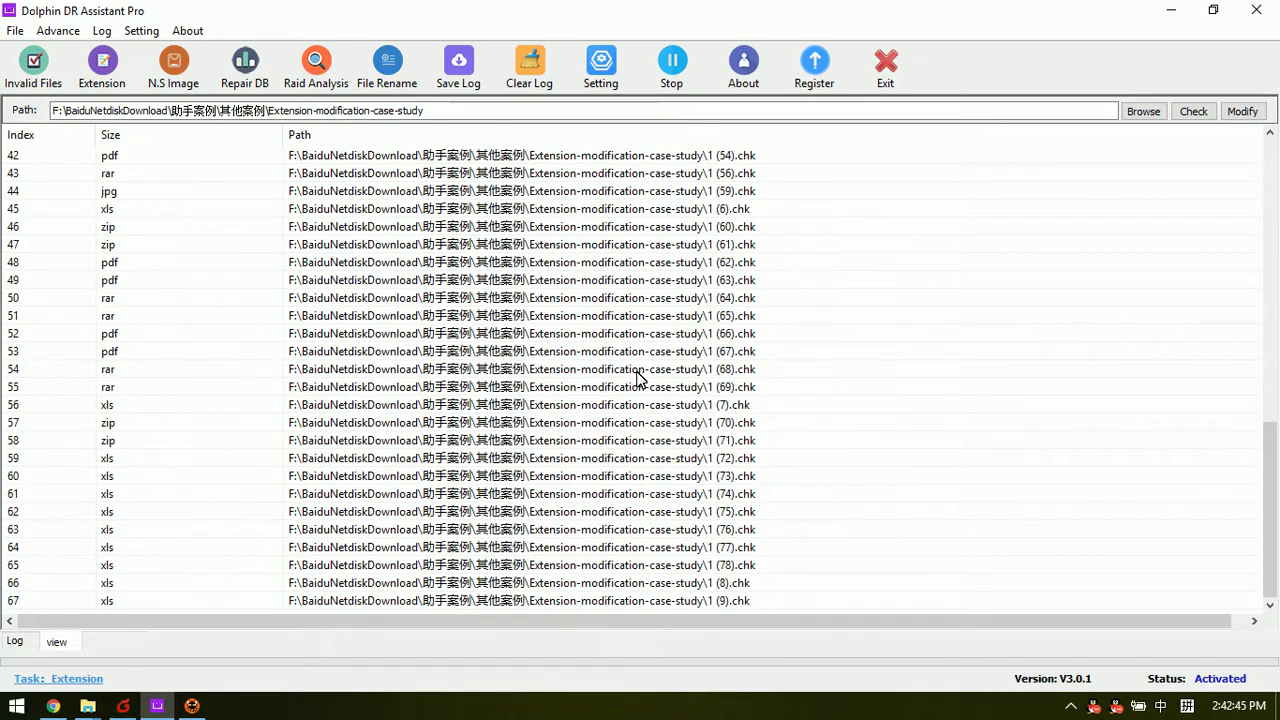
pyautogui.scroll(3, 640, 386)
pyautogui.scroll(11, 640, 386)
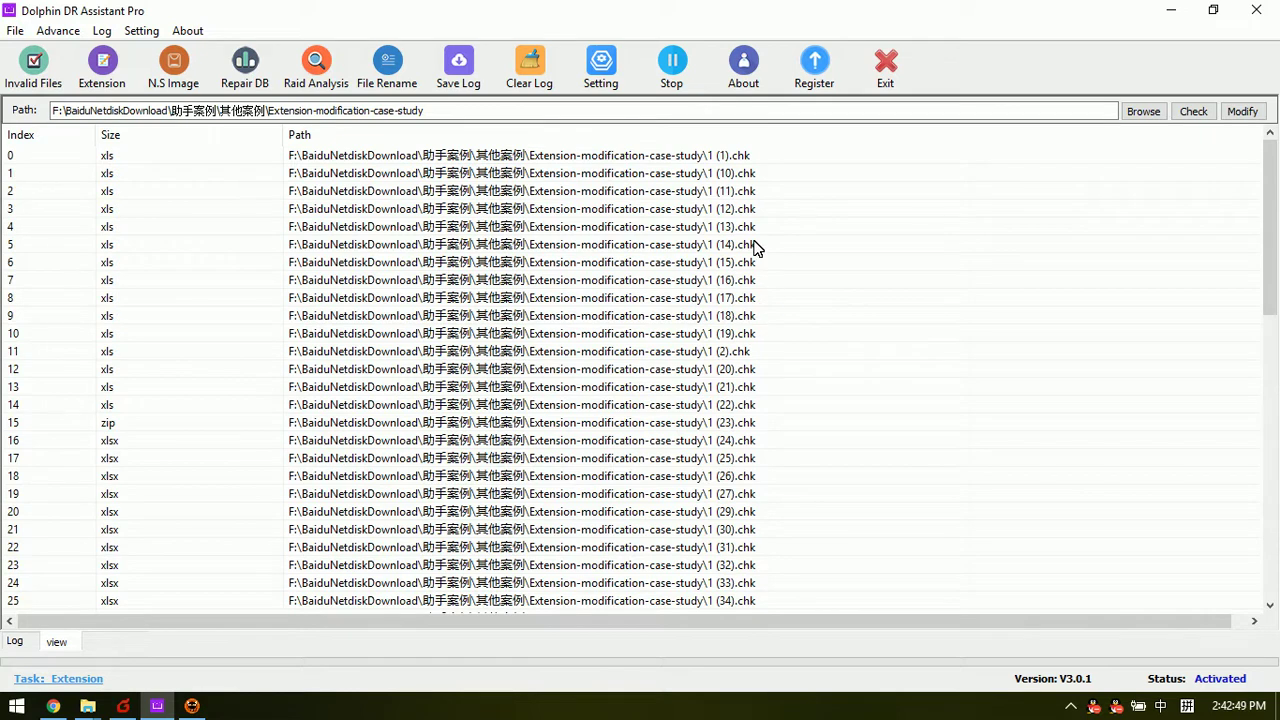
pyautogui.scroll(-12, 733, 340)
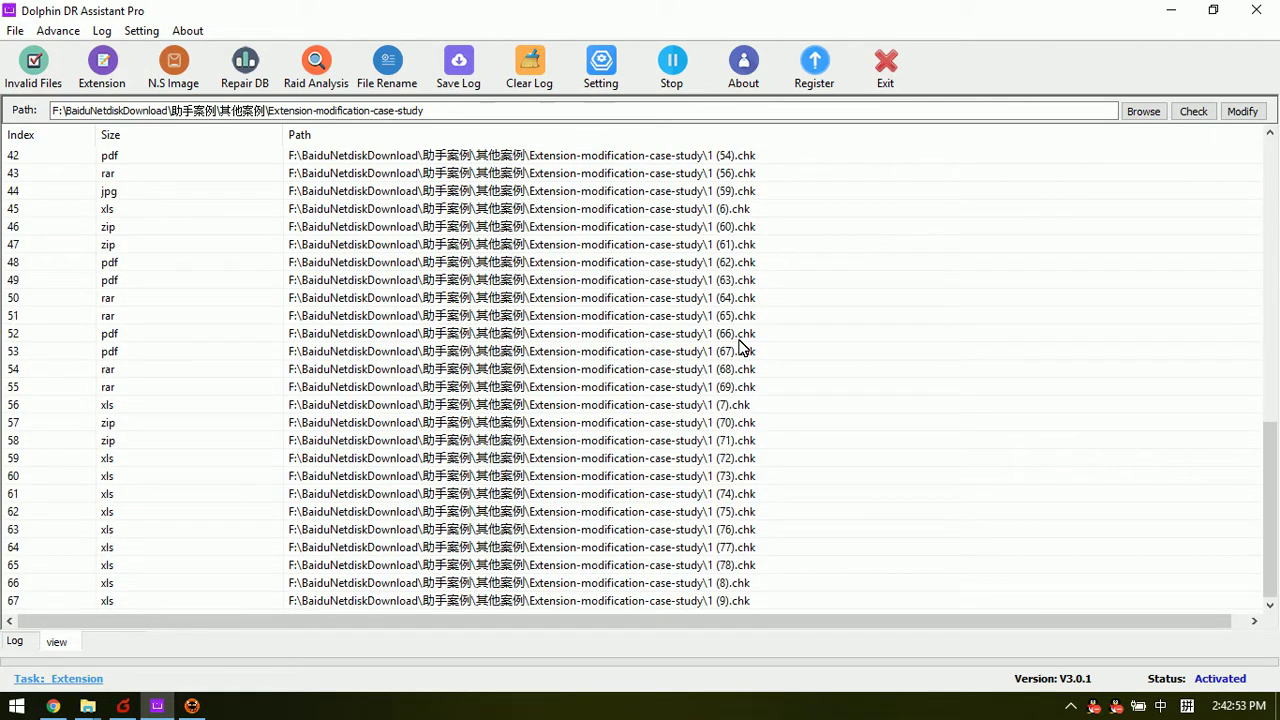
pyautogui.scroll(14, 757, 471)
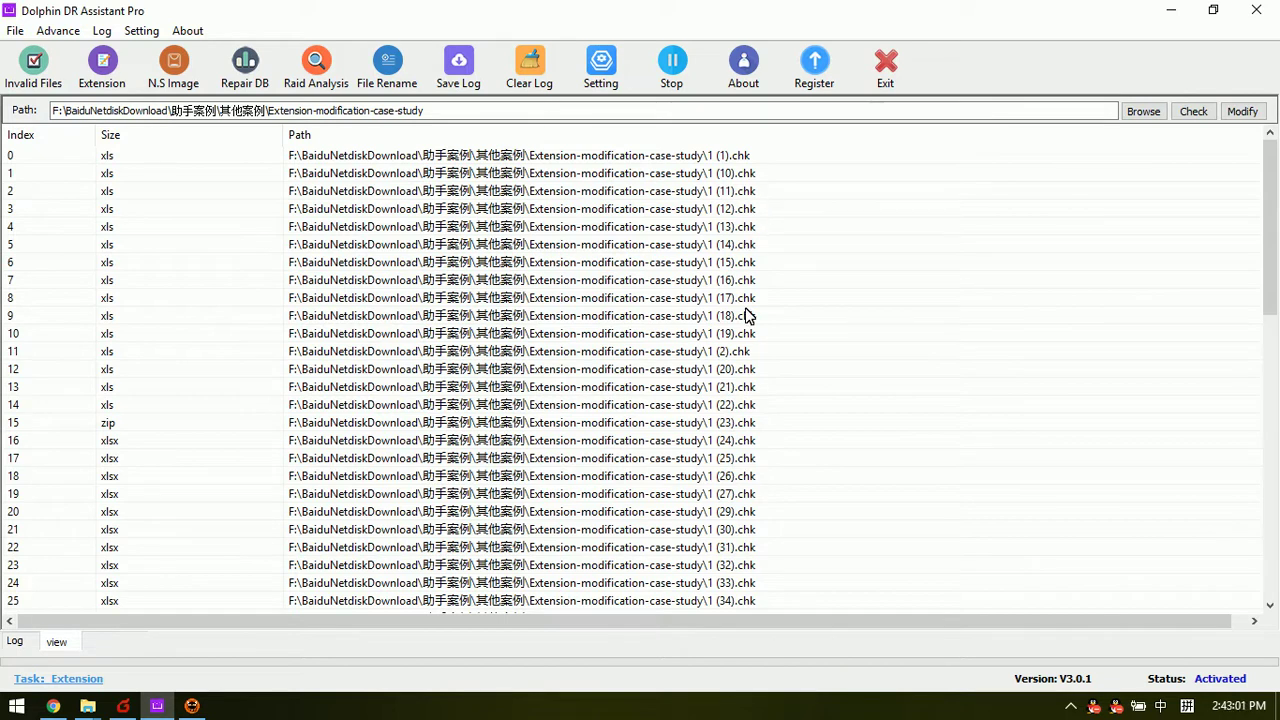
pyautogui.scroll(-3, 778, 426)
pyautogui.scroll(-7, 774, 422)
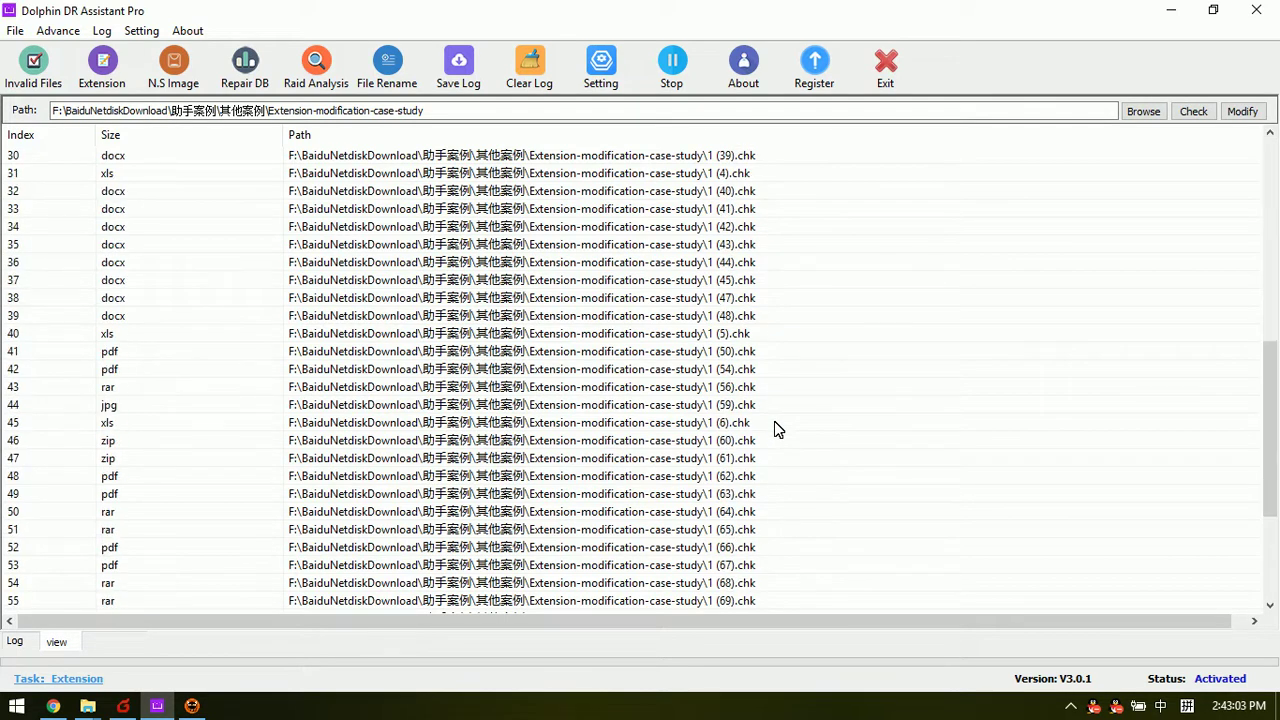
pyautogui.click(765, 392)
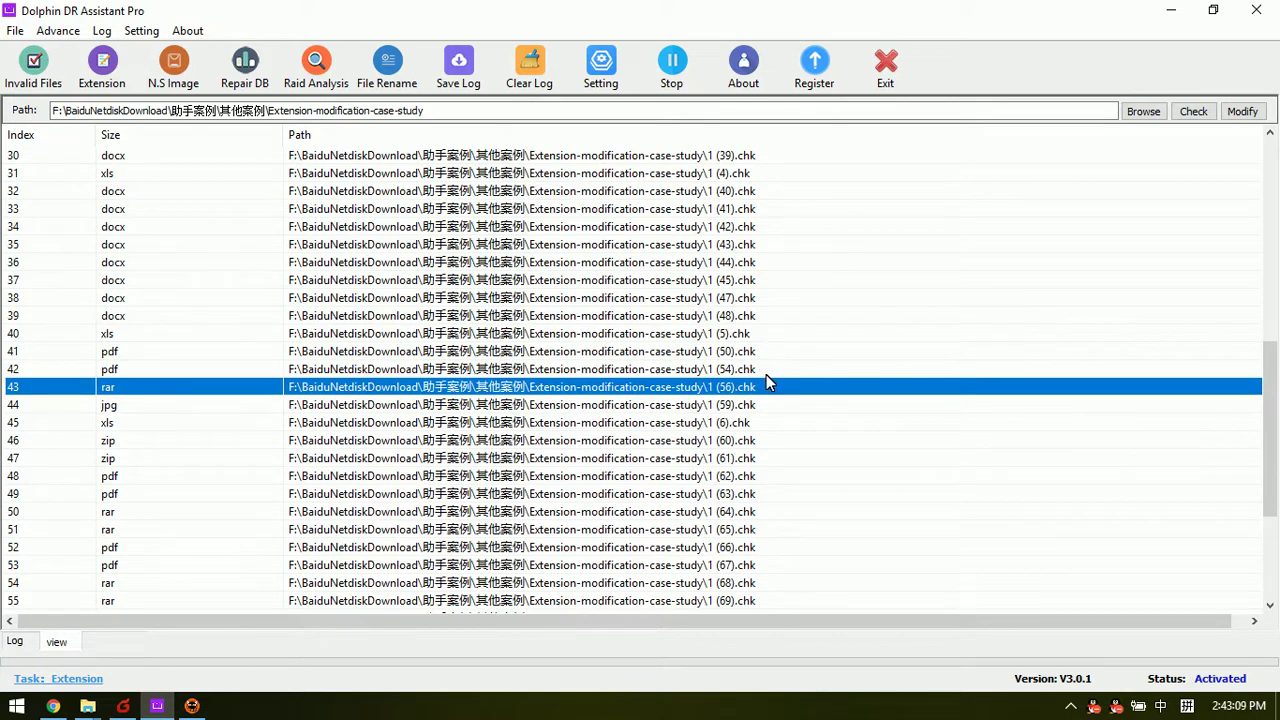
pyautogui.scroll(-2, 750, 401)
pyautogui.scroll(-2, 752, 408)
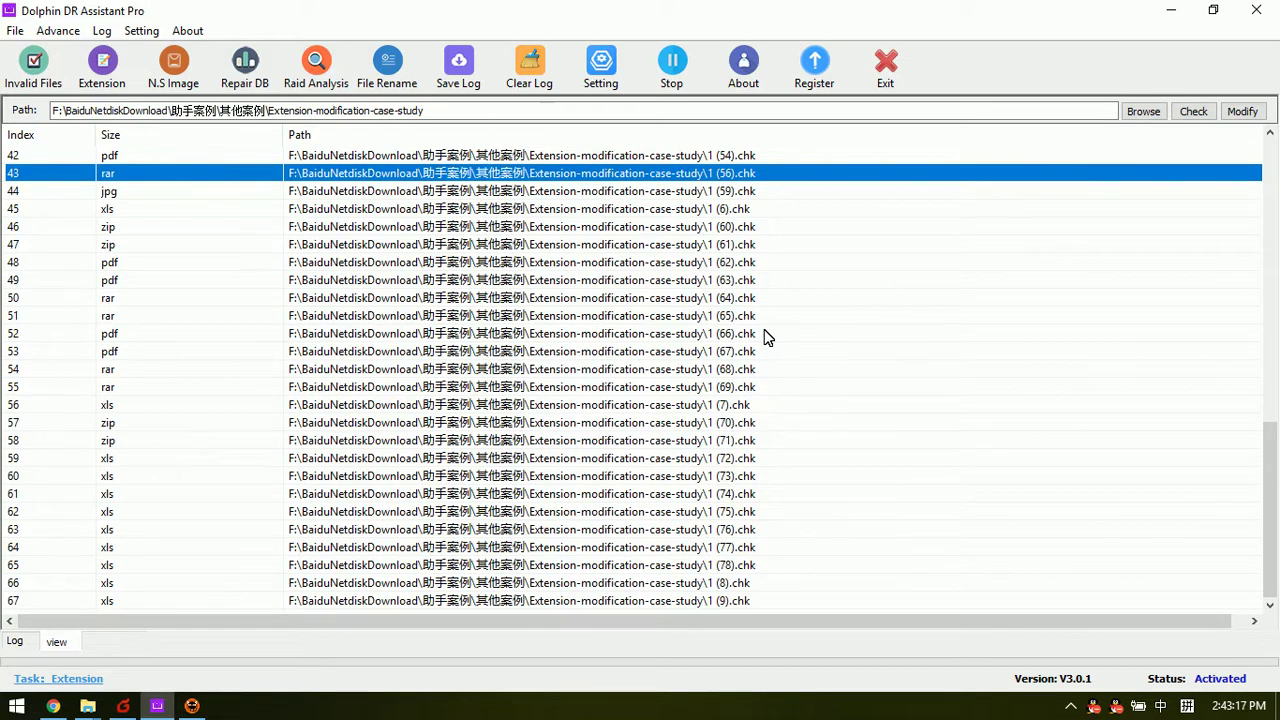
pyautogui.scroll(14, 732, 445)
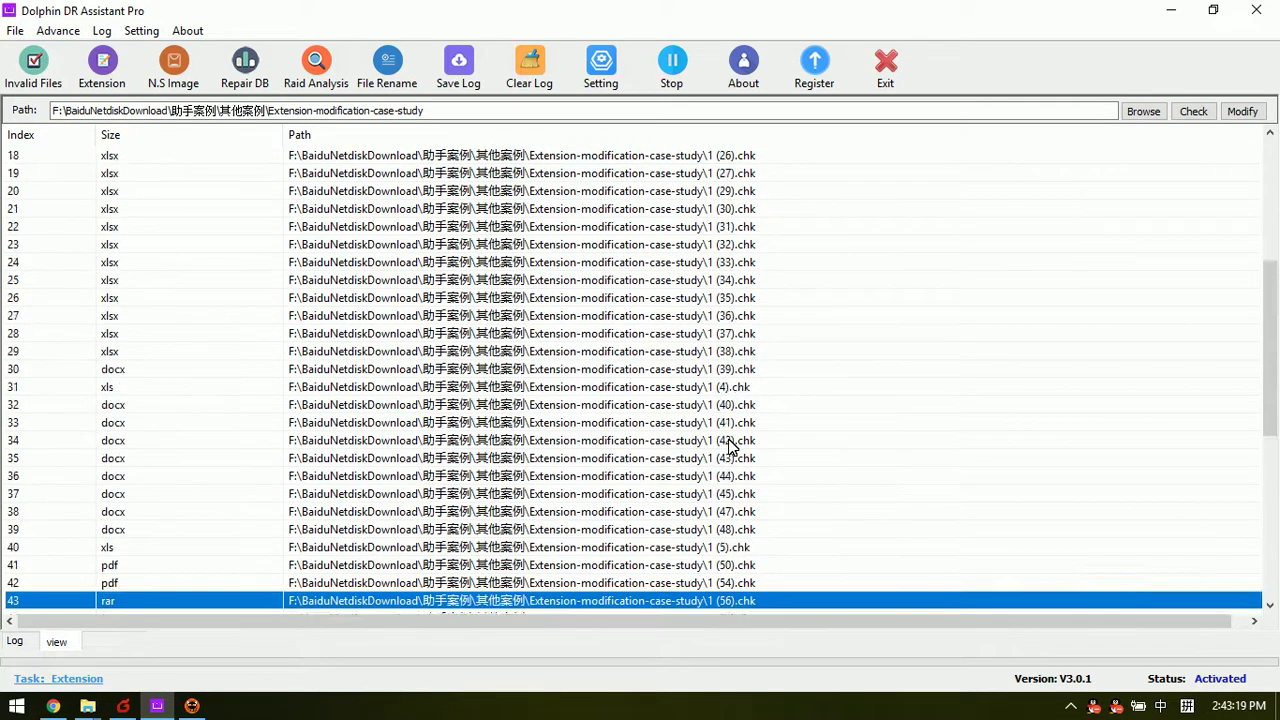
# Modify the extensions of the checked .chk files and review the task's log entries and results list.
pyautogui.click(1243, 111)
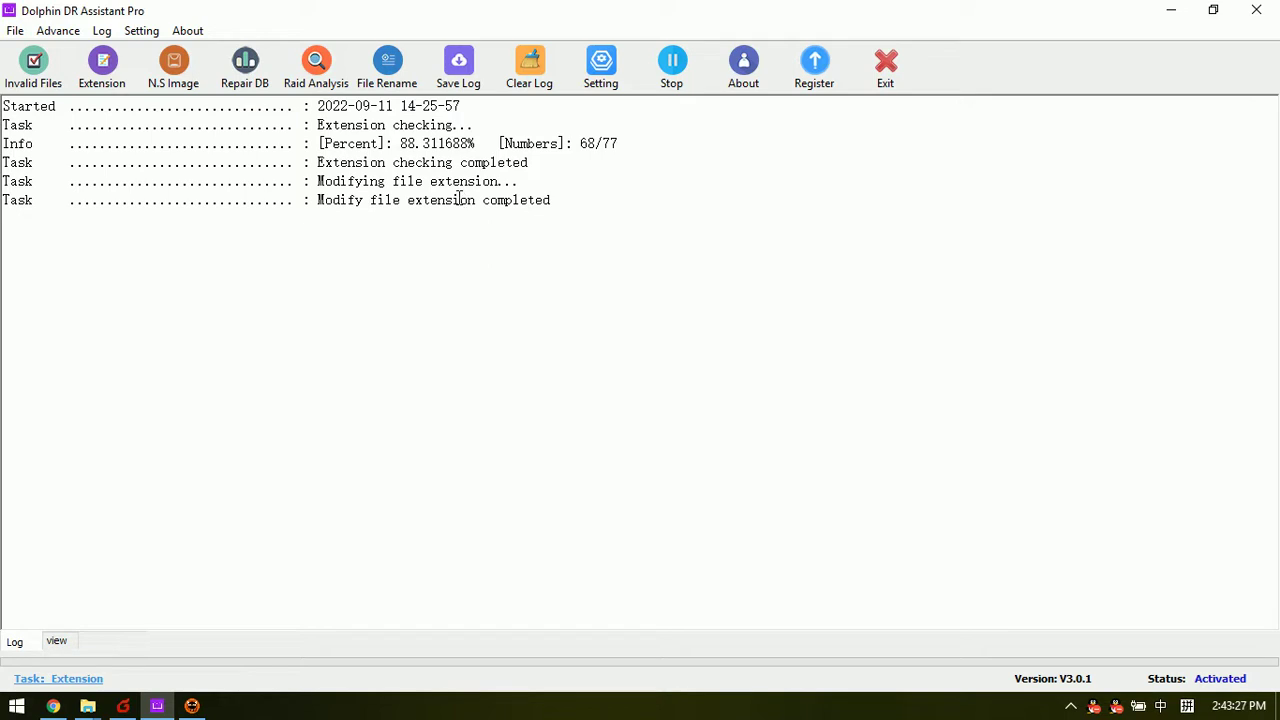
pyautogui.moveTo(612, 207); pyautogui.dragTo(7, 183)
pyautogui.click(562, 237)
pyautogui.click(62, 643)
pyautogui.click(15, 643)
pyautogui.click(52, 643)
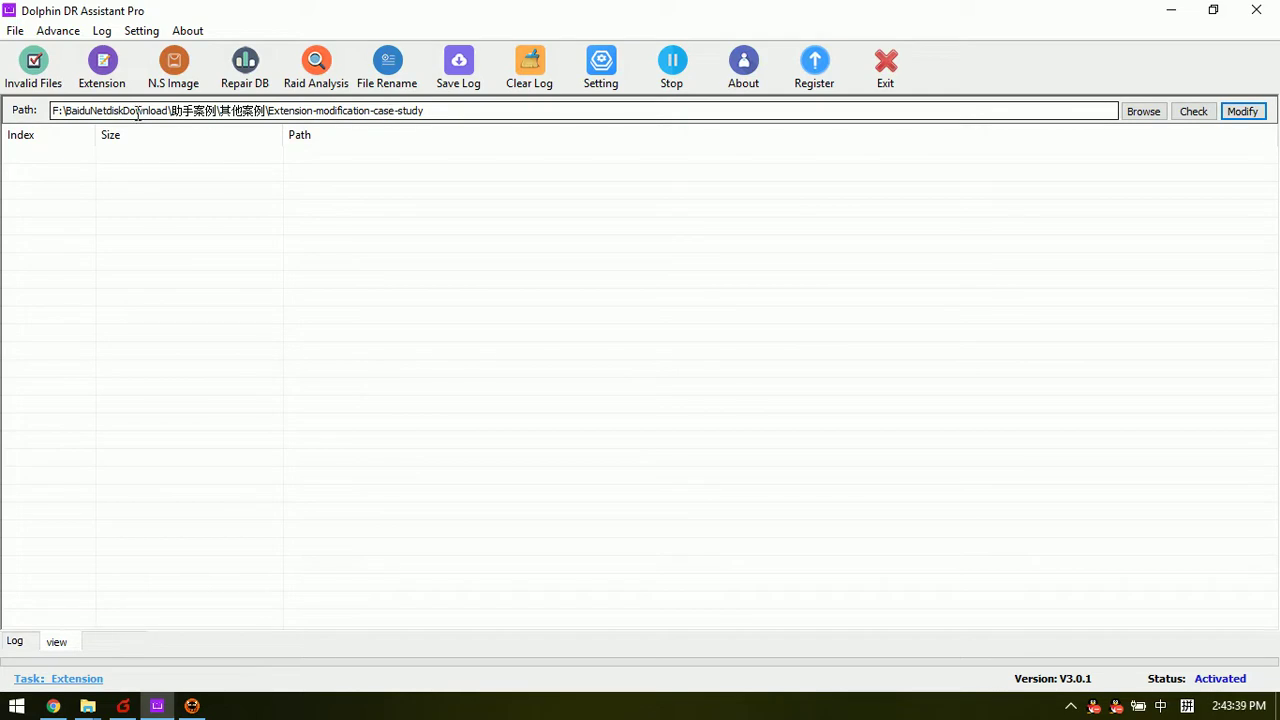
# Switch to File Explorer and open the BaiduNetdiskDownload folder on the Working Files (F:) drive.
pyautogui.moveTo(451, 111); pyautogui.dragTo(47, 117)
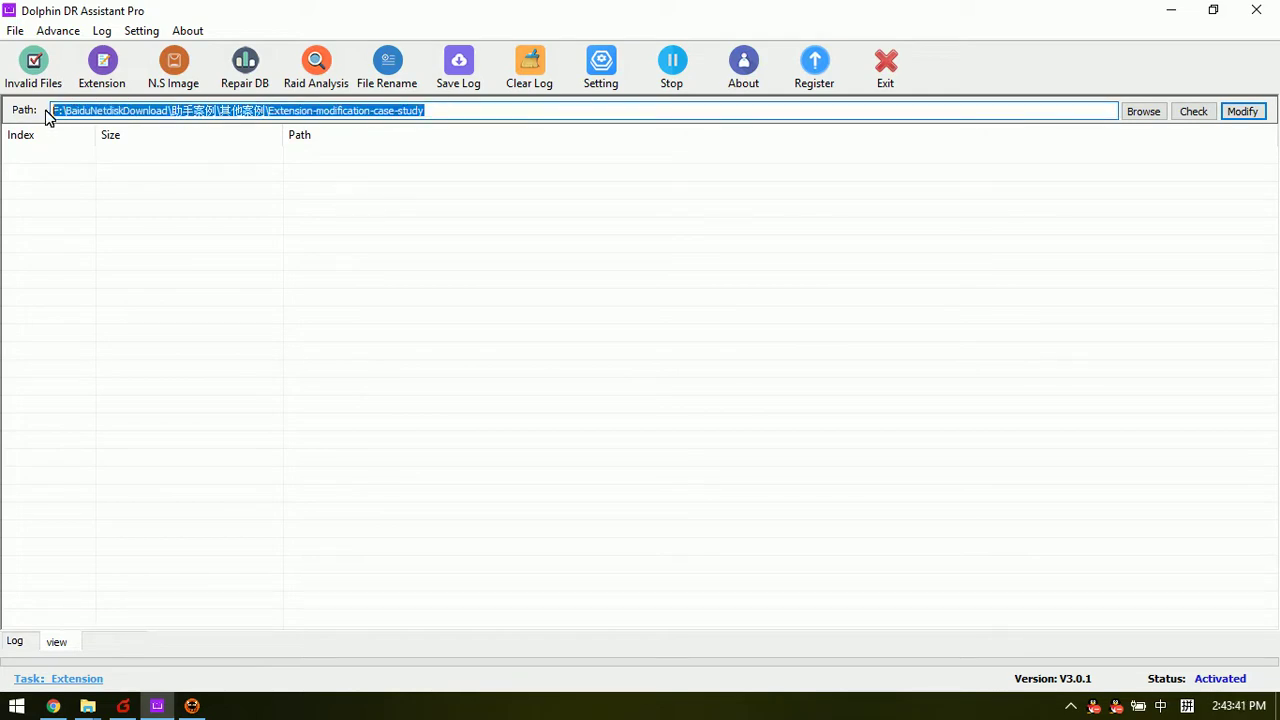
pyautogui.click(341, 110)
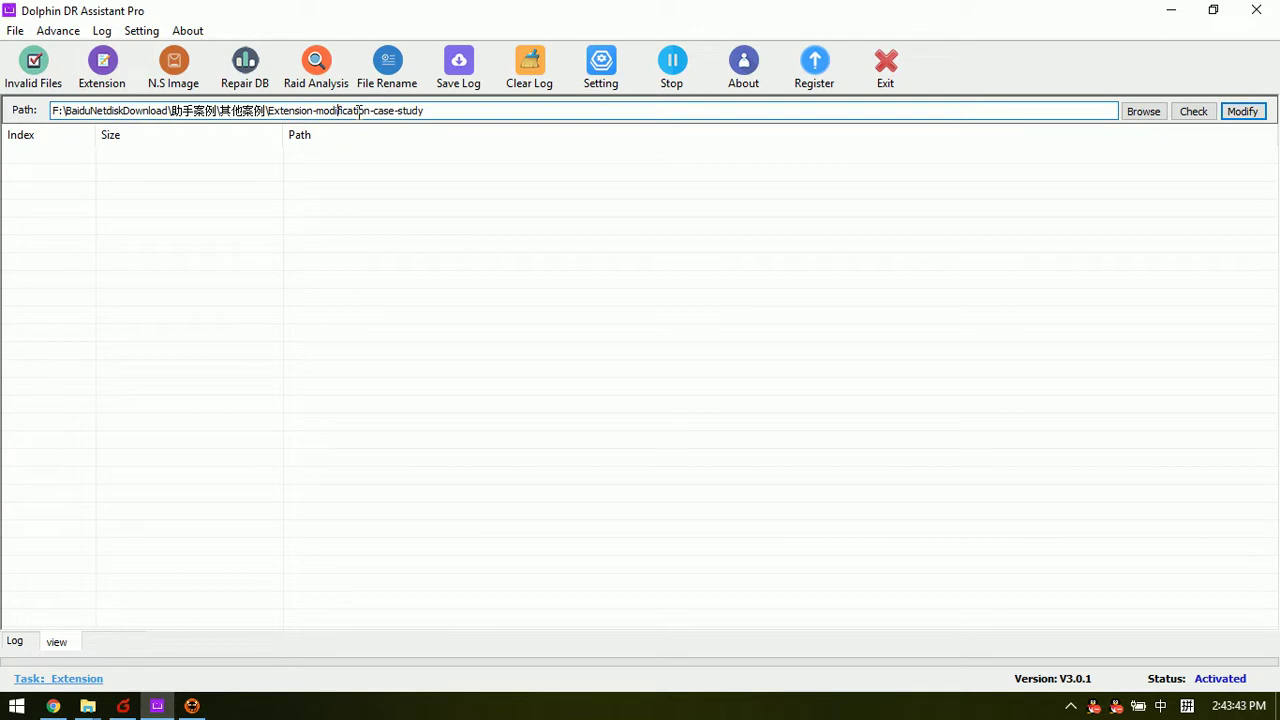
pyautogui.moveTo(438, 113); pyautogui.dragTo(50, 114)
pyautogui.click(87, 706)
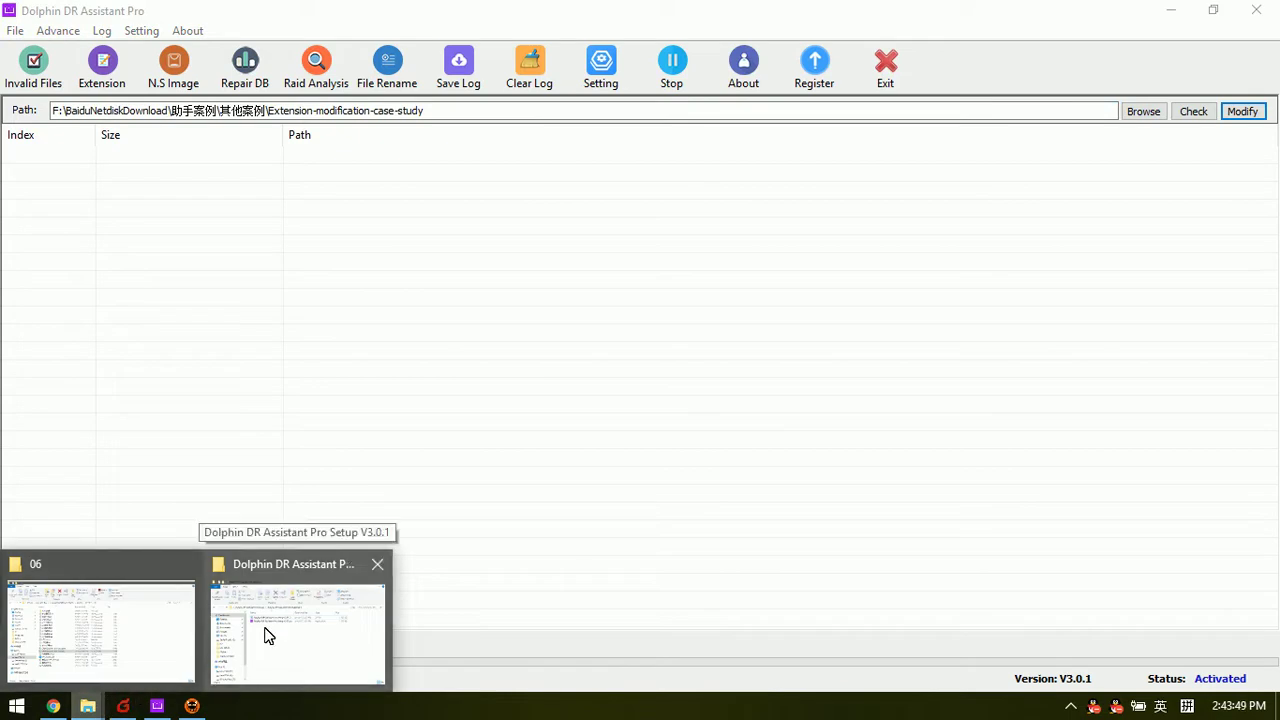
pyautogui.click(268, 636)
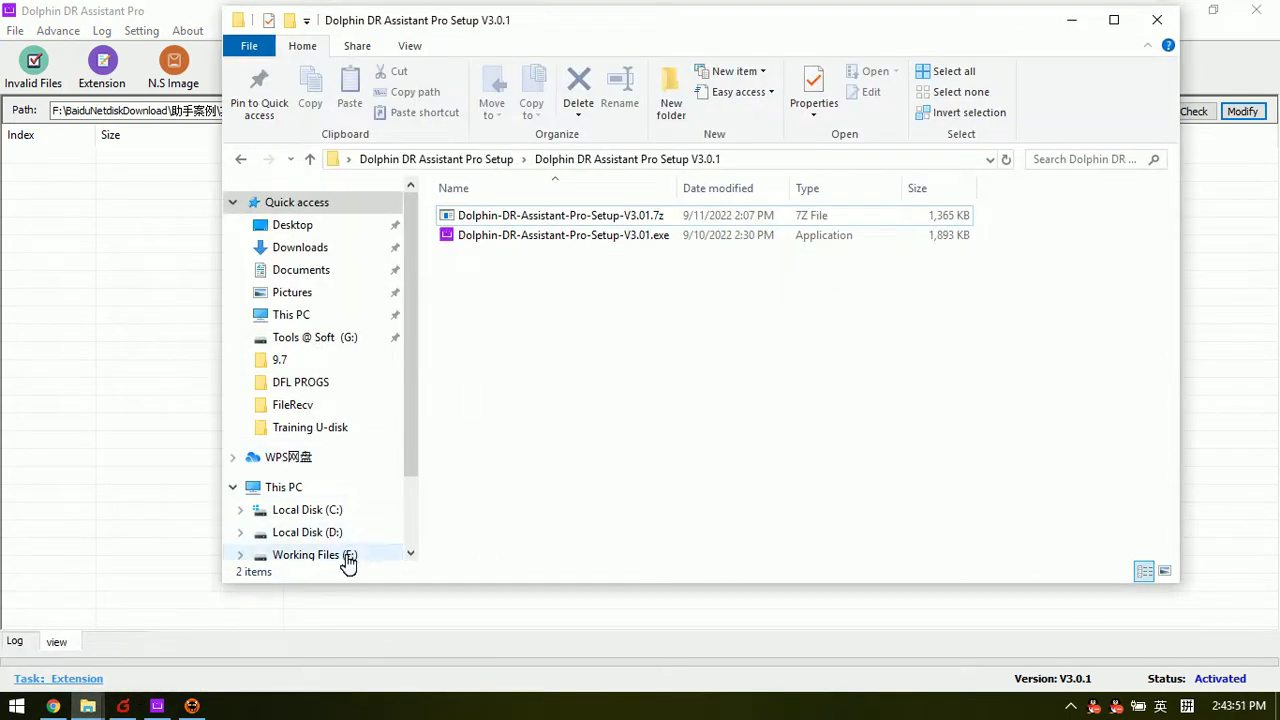
pyautogui.click(310, 555)
pyautogui.scroll(-4, 545, 515)
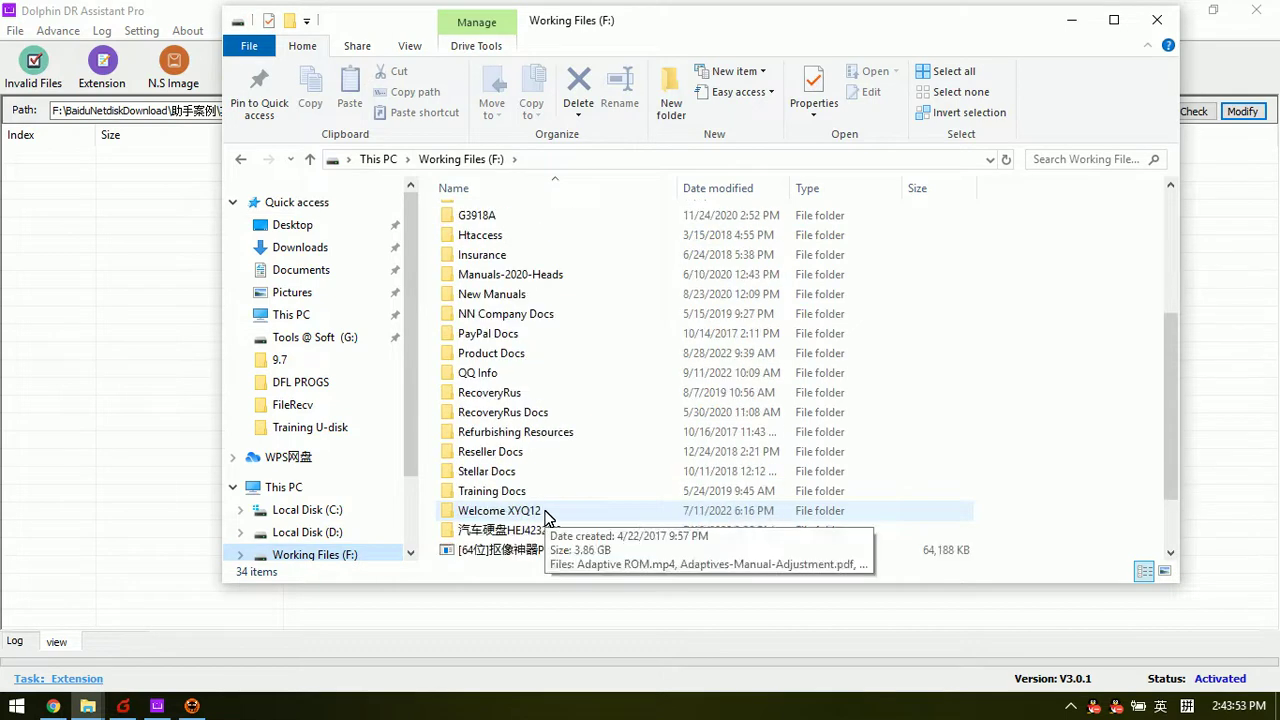
pyautogui.scroll(4, 588, 406)
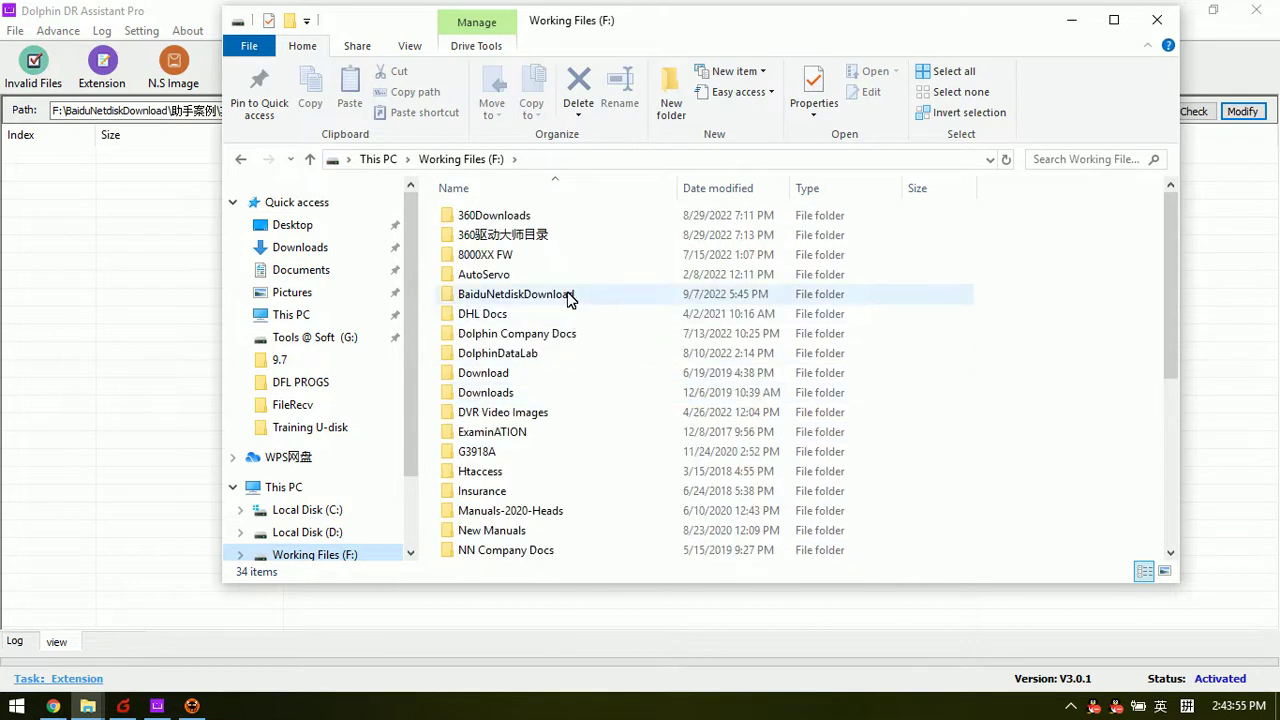
pyautogui.doubleClick(566, 296)
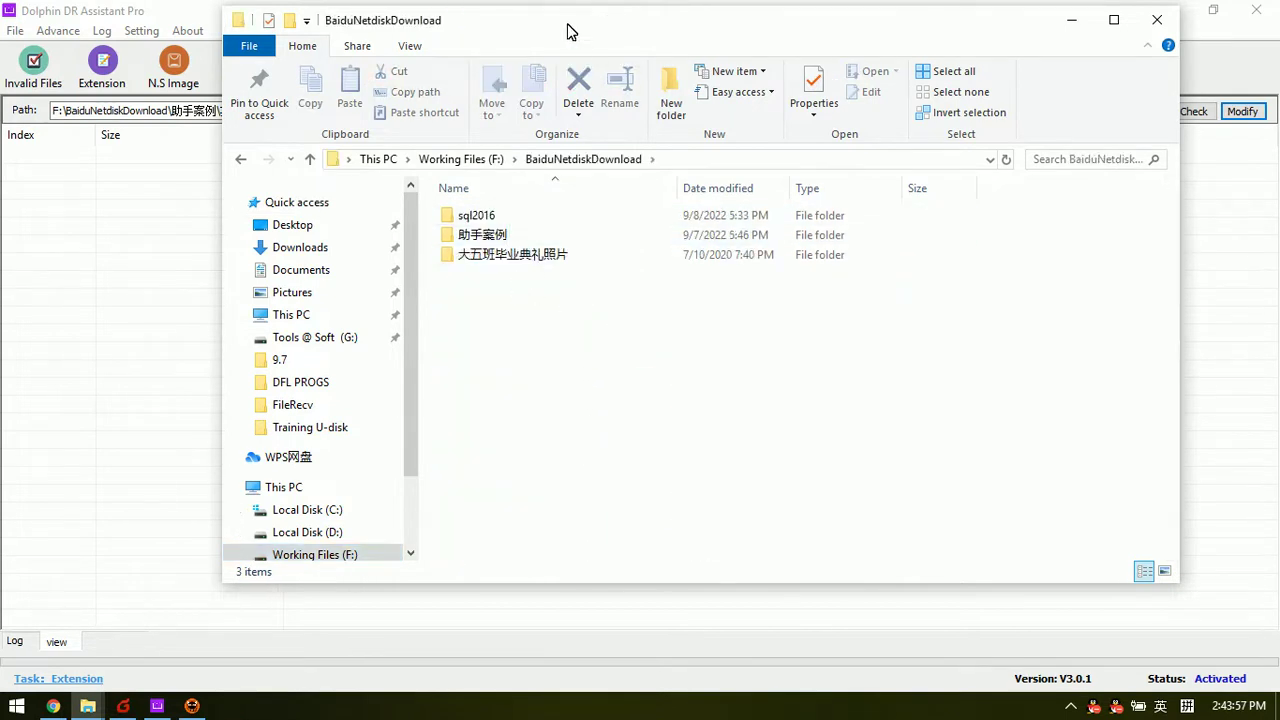
# Open the folder 助手案例\其他案例\Extension-modification-case-study and maximize its window.
pyautogui.moveTo(571, 34); pyautogui.dragTo(567, 139)
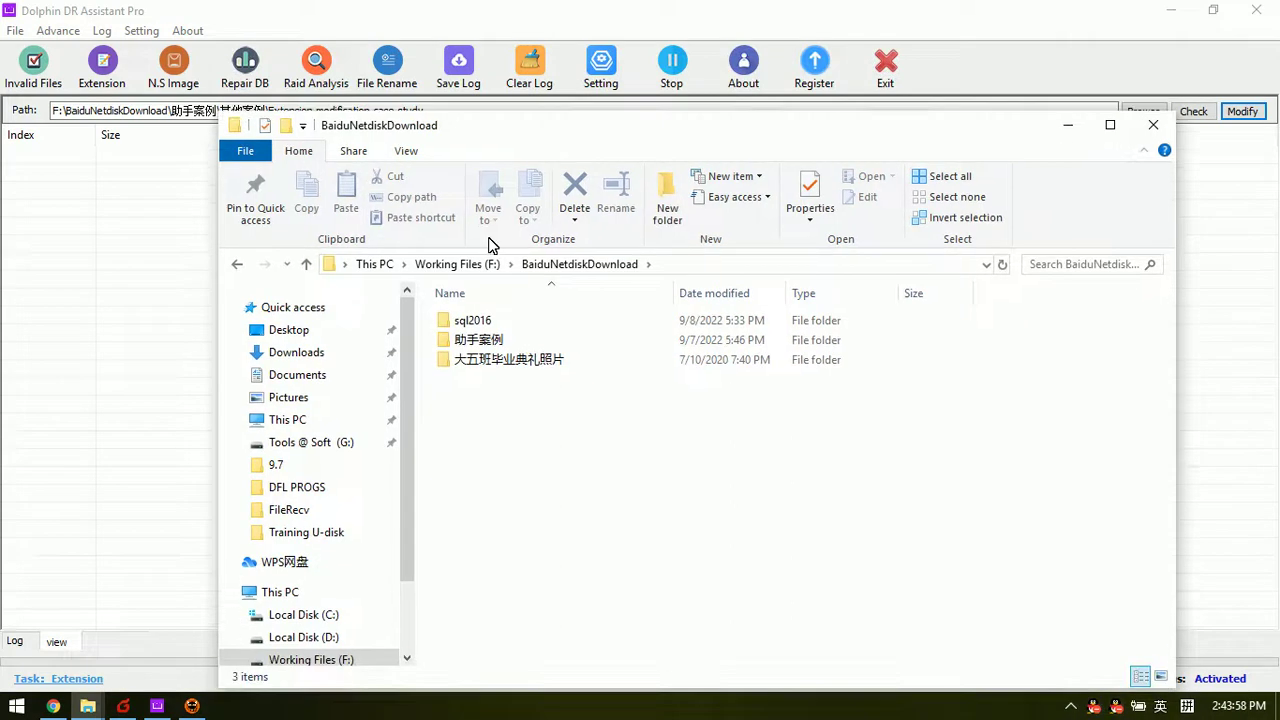
pyautogui.click(468, 322)
pyautogui.doubleClick(495, 340)
pyautogui.click(490, 320)
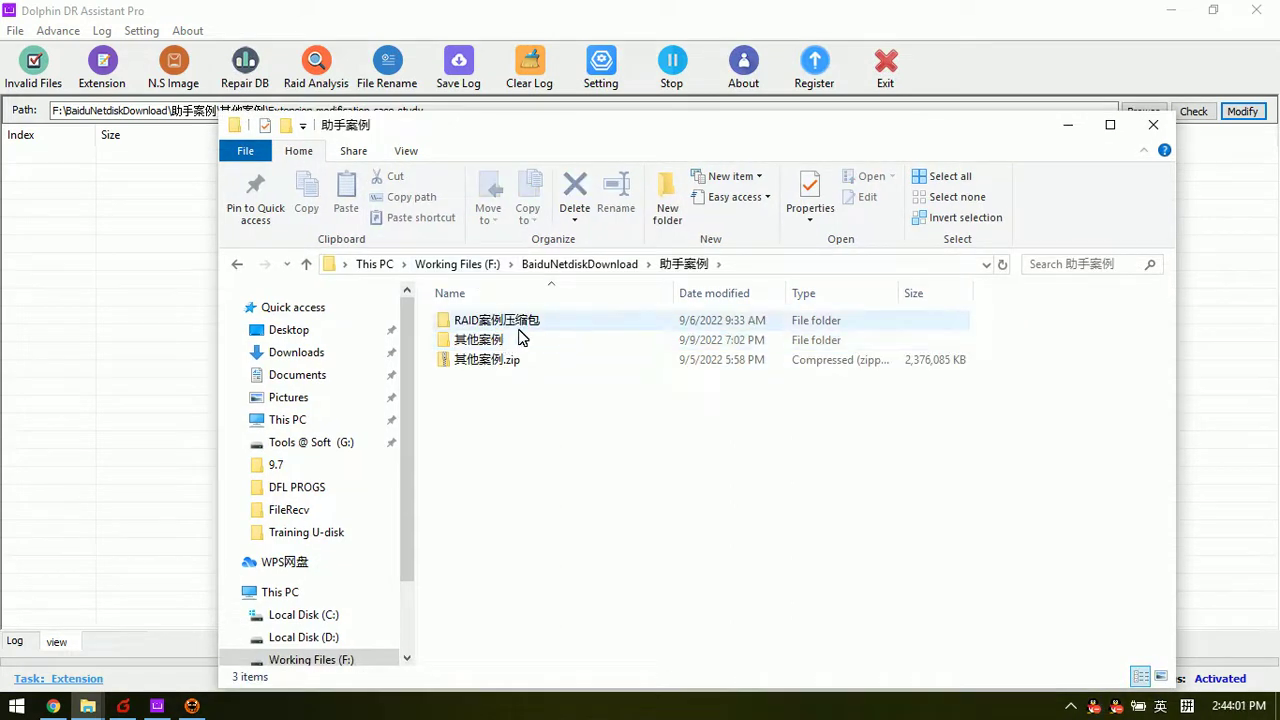
pyautogui.doubleClick(503, 341)
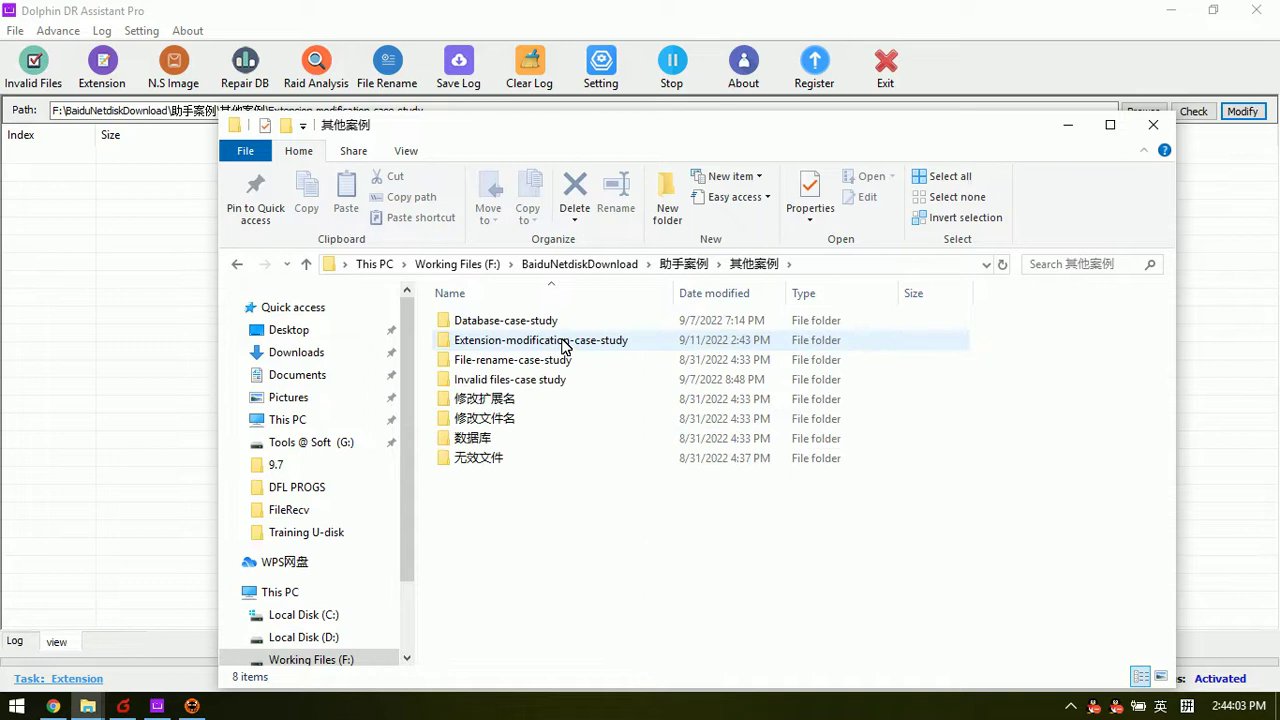
pyautogui.doubleClick(565, 341)
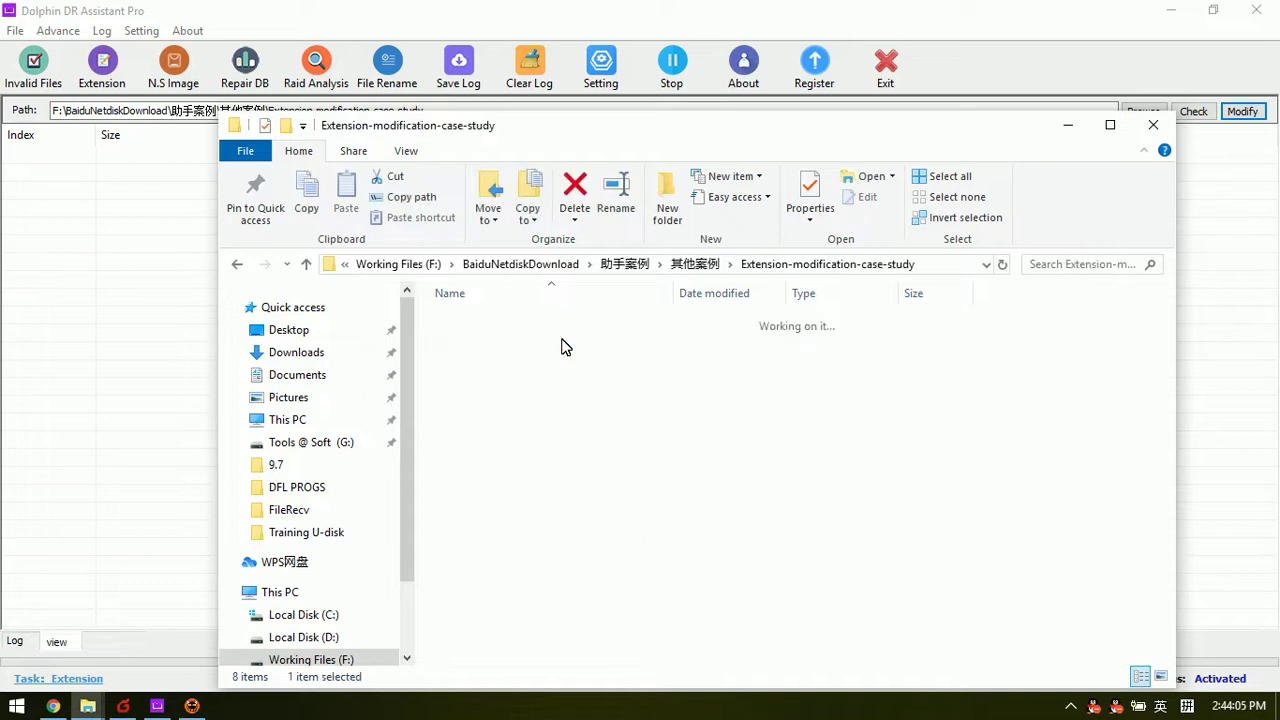
pyautogui.click(1109, 125)
# Examine the file extensions throughout the folder, including the remaining .chk files such as 1 (49).chk and 1 (51).chk.
pyautogui.scroll(-1, 323, 485)
pyautogui.scroll(-17, 323, 485)
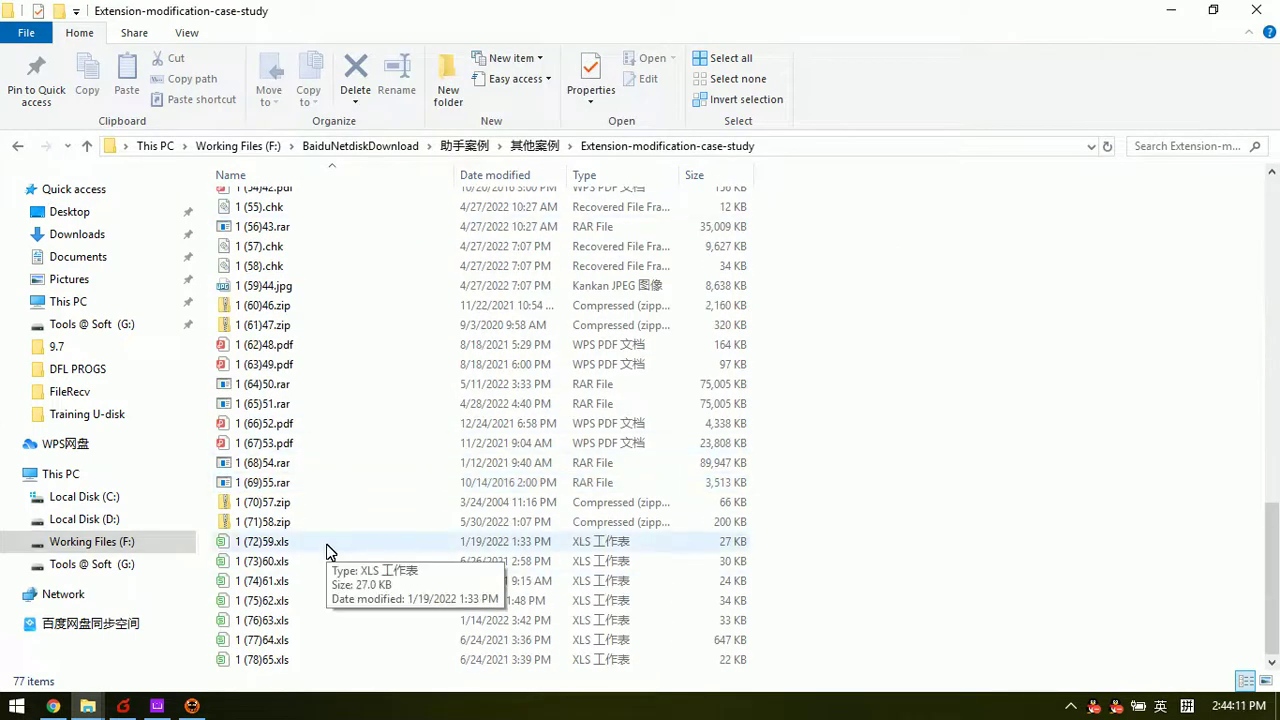
pyautogui.scroll(17, 326, 540)
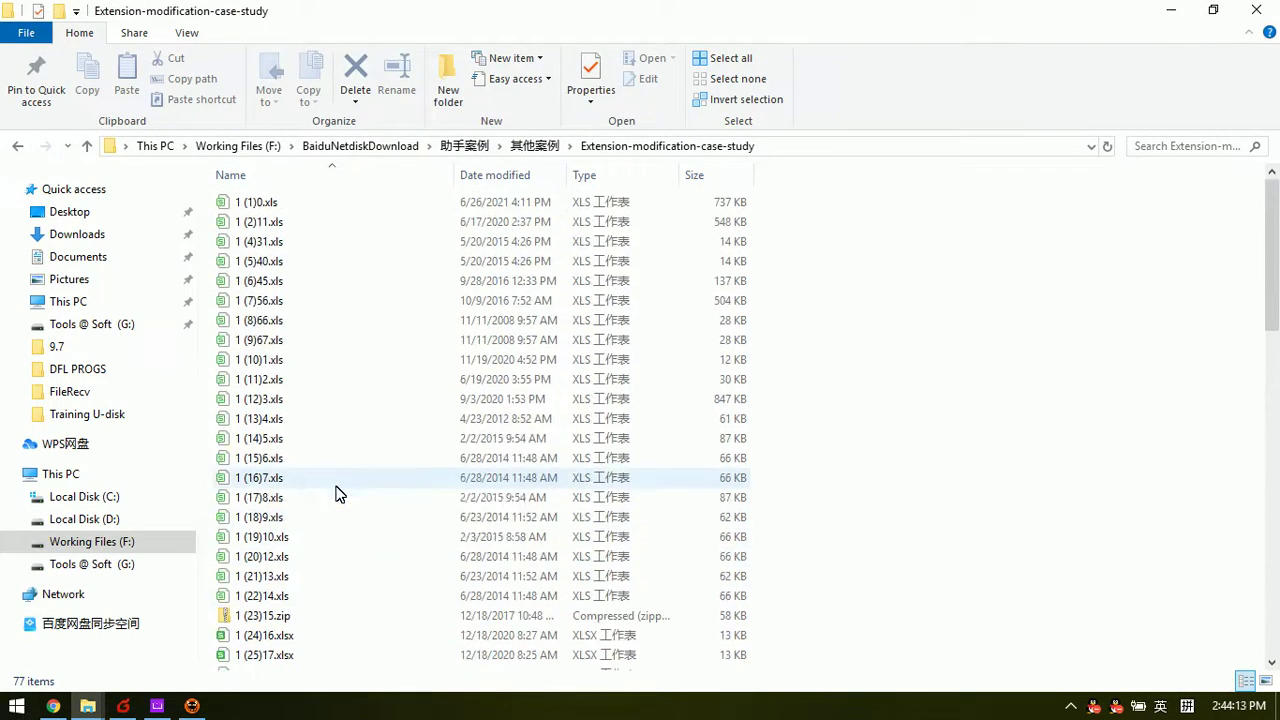
pyautogui.scroll(-12, 358, 541)
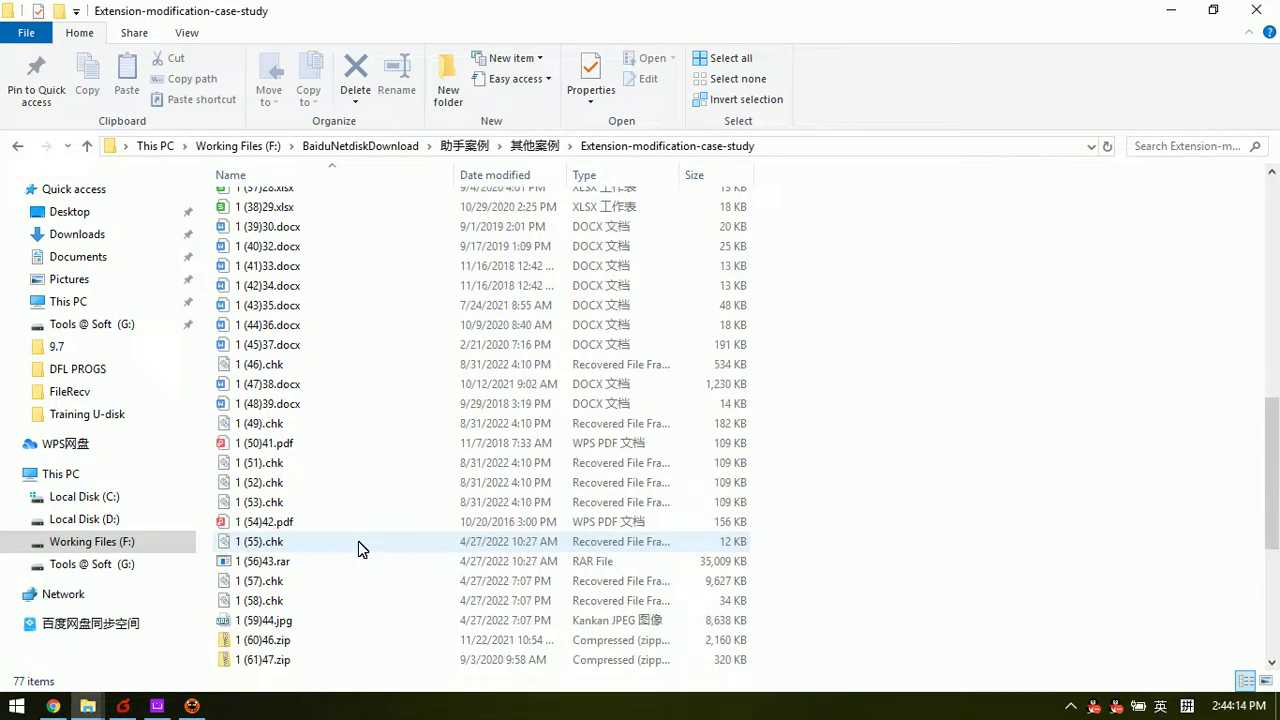
pyautogui.click(280, 464)
pyautogui.click(283, 485)
pyautogui.click(283, 504)
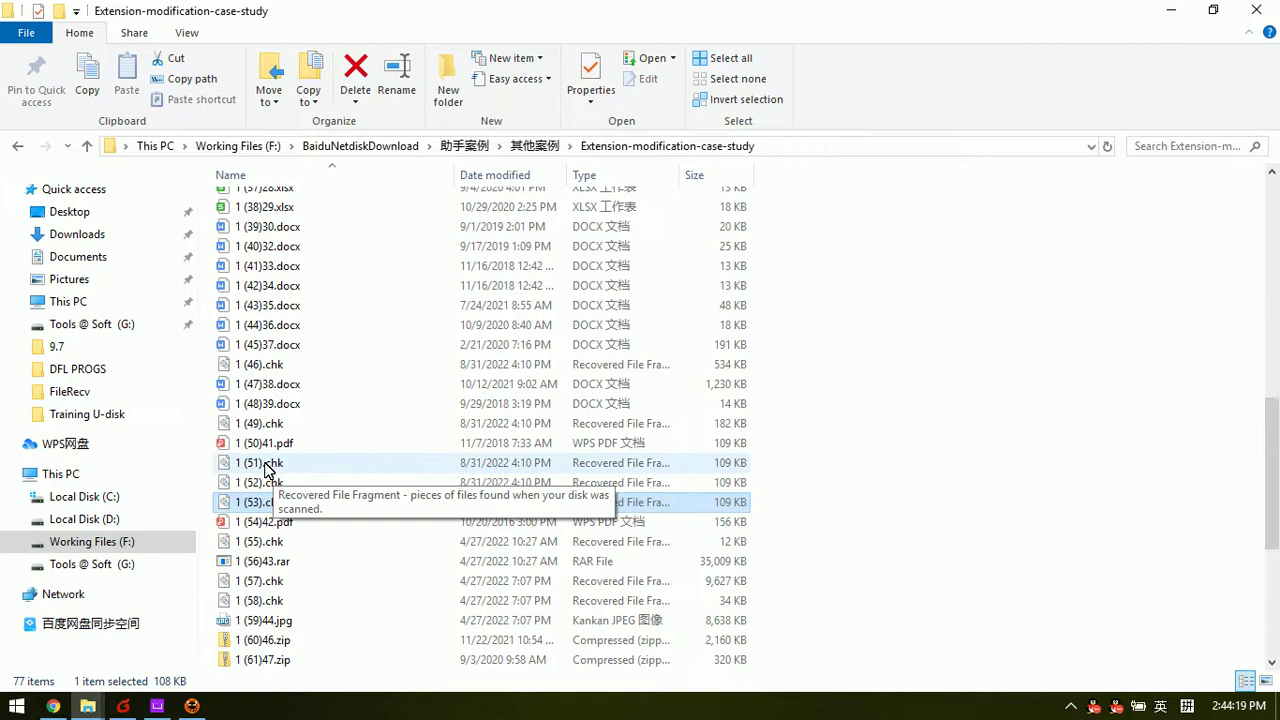
pyautogui.click(268, 426)
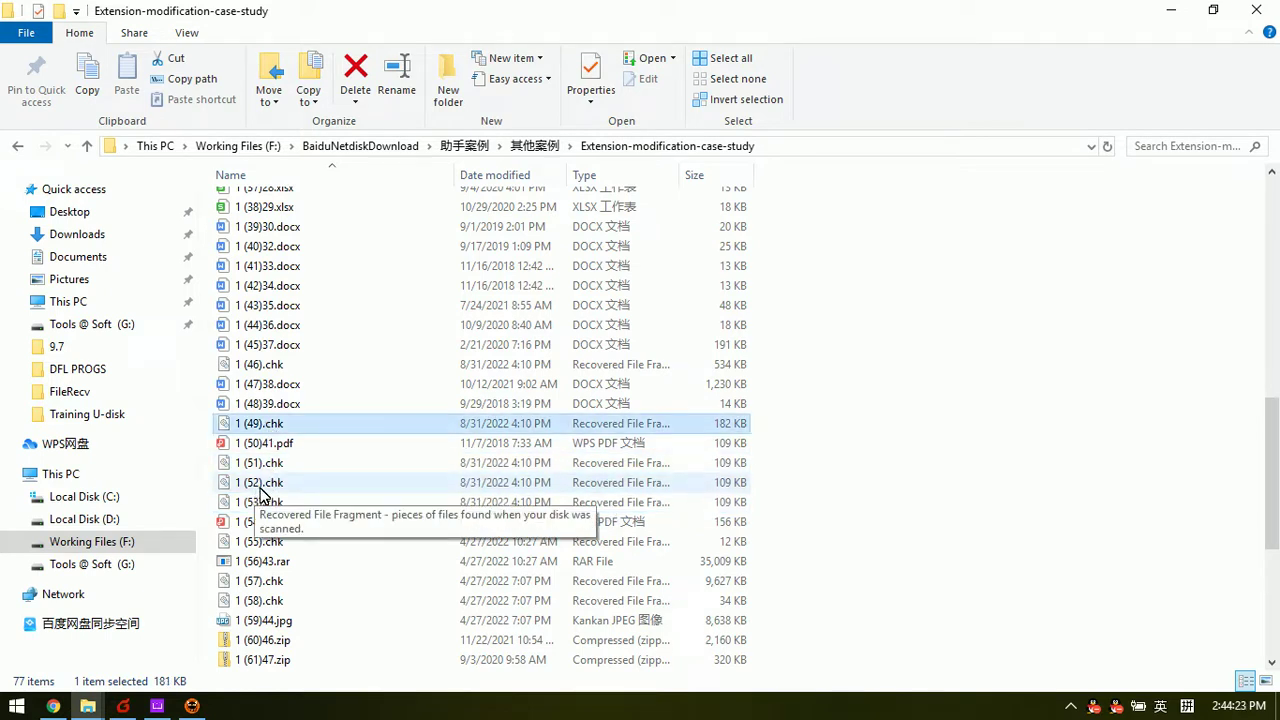
pyautogui.click(258, 465)
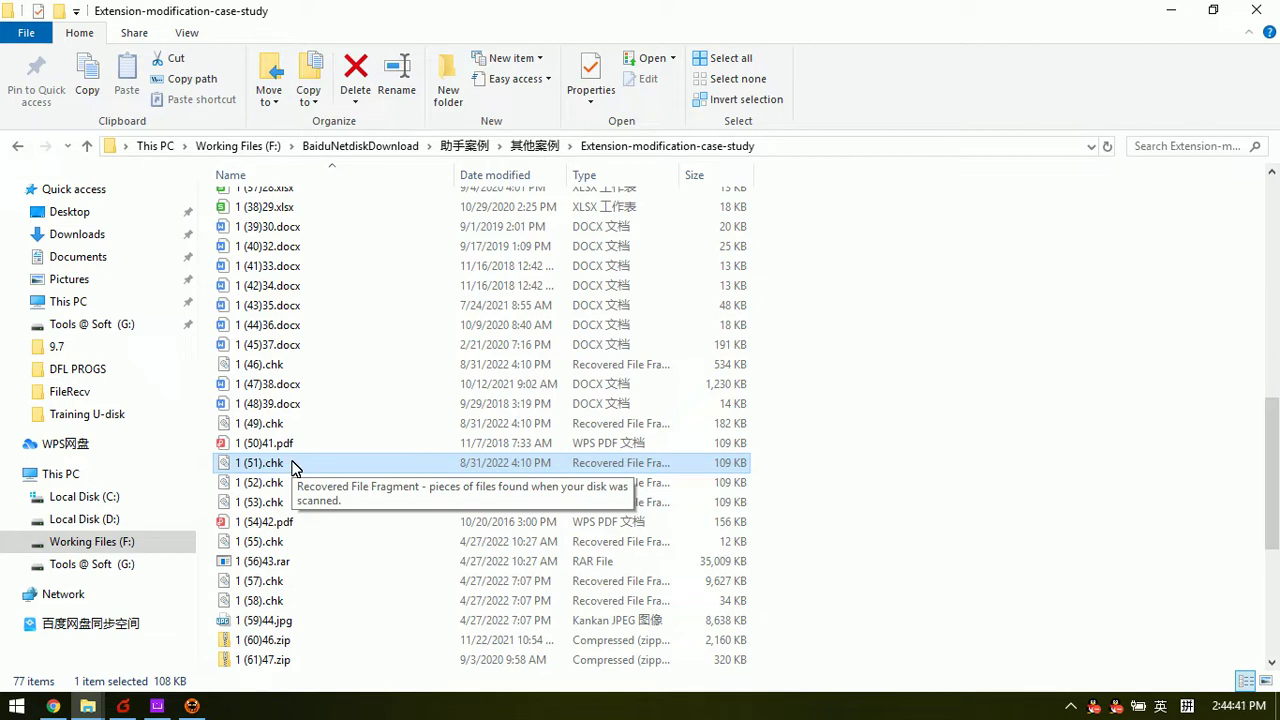
# Open 1 (51).chk with WinHex and make WinHex the default app for .chk files.
pyautogui.rightClick(262, 470)
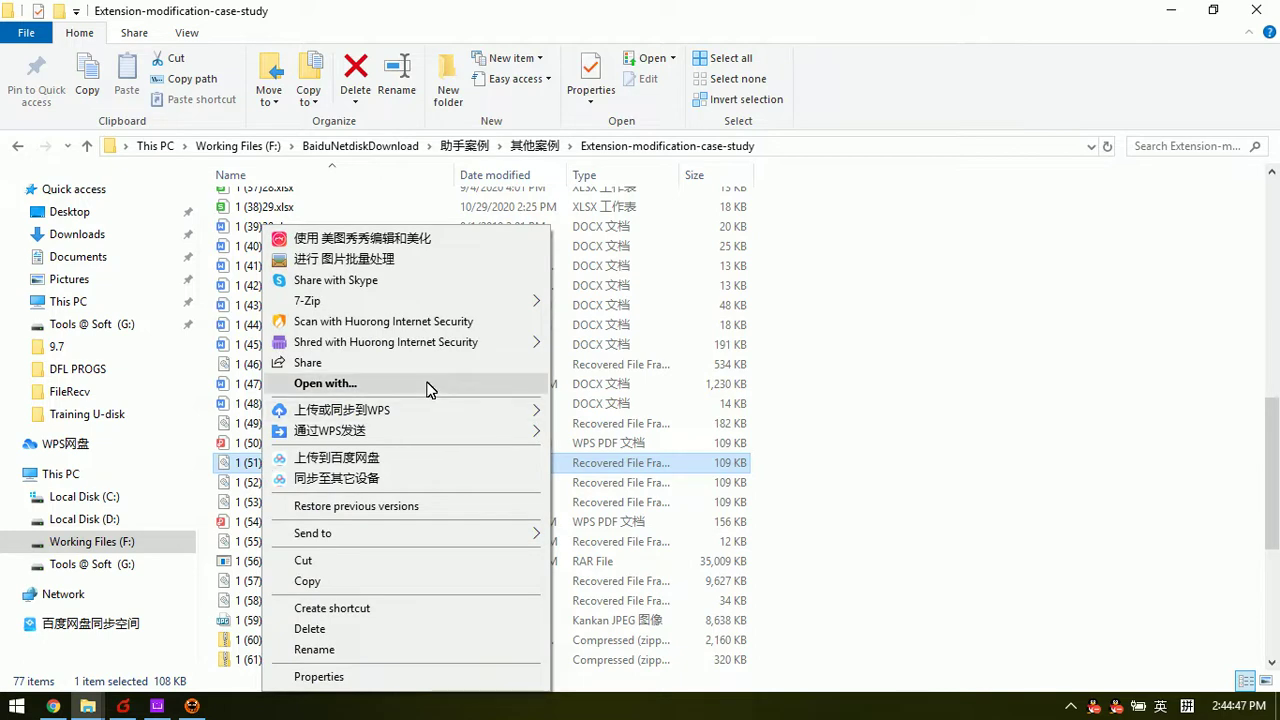
pyautogui.click(508, 384)
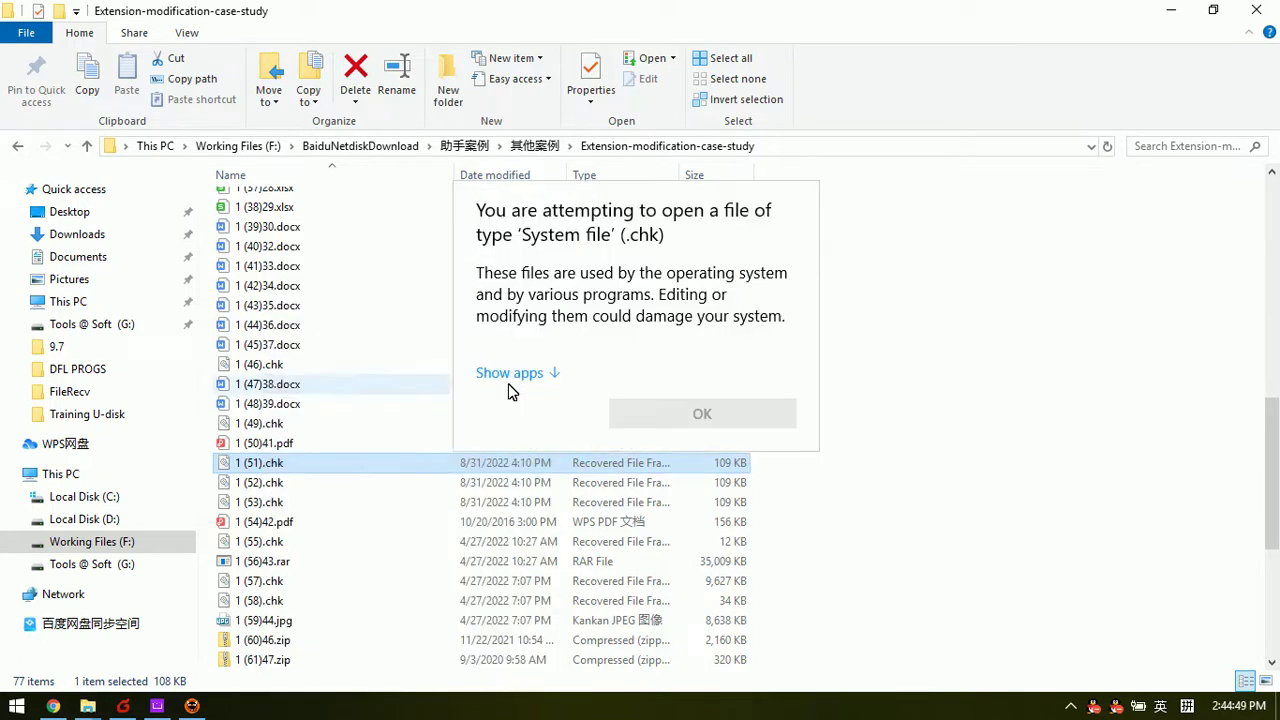
pyautogui.click(536, 375)
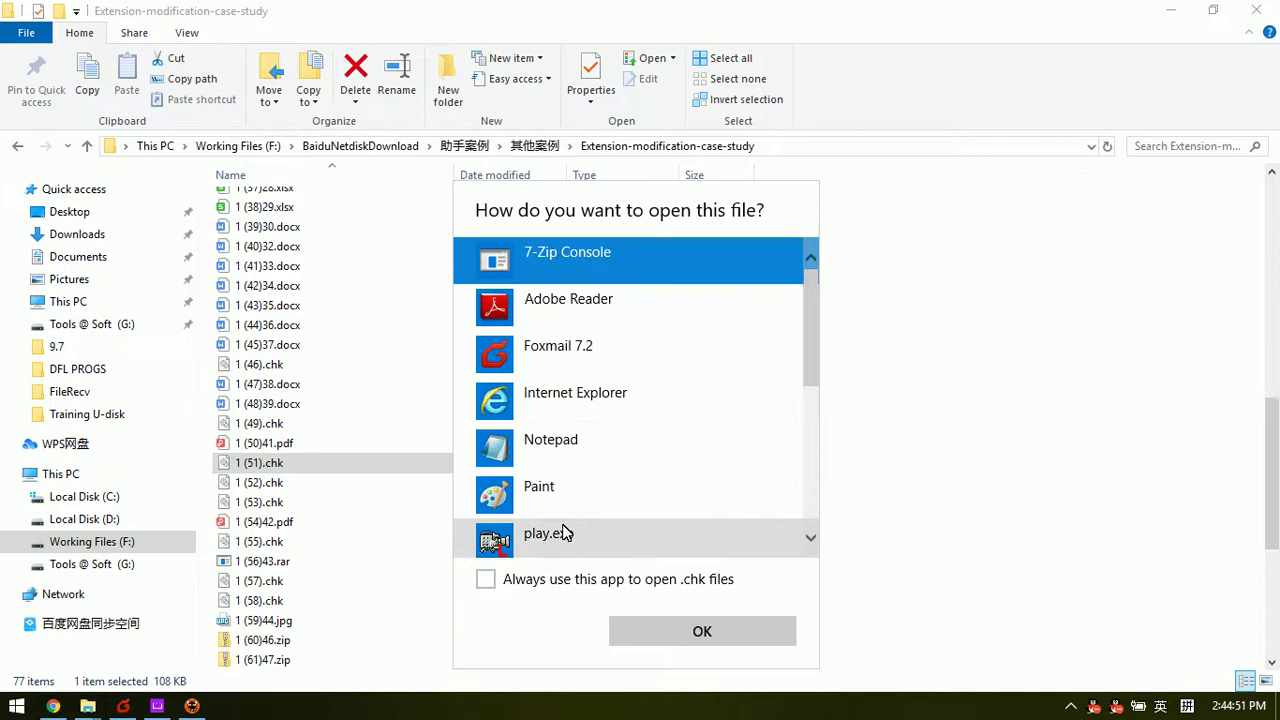
pyautogui.scroll(-2, 563, 531)
pyautogui.click(580, 492)
pyautogui.click(486, 579)
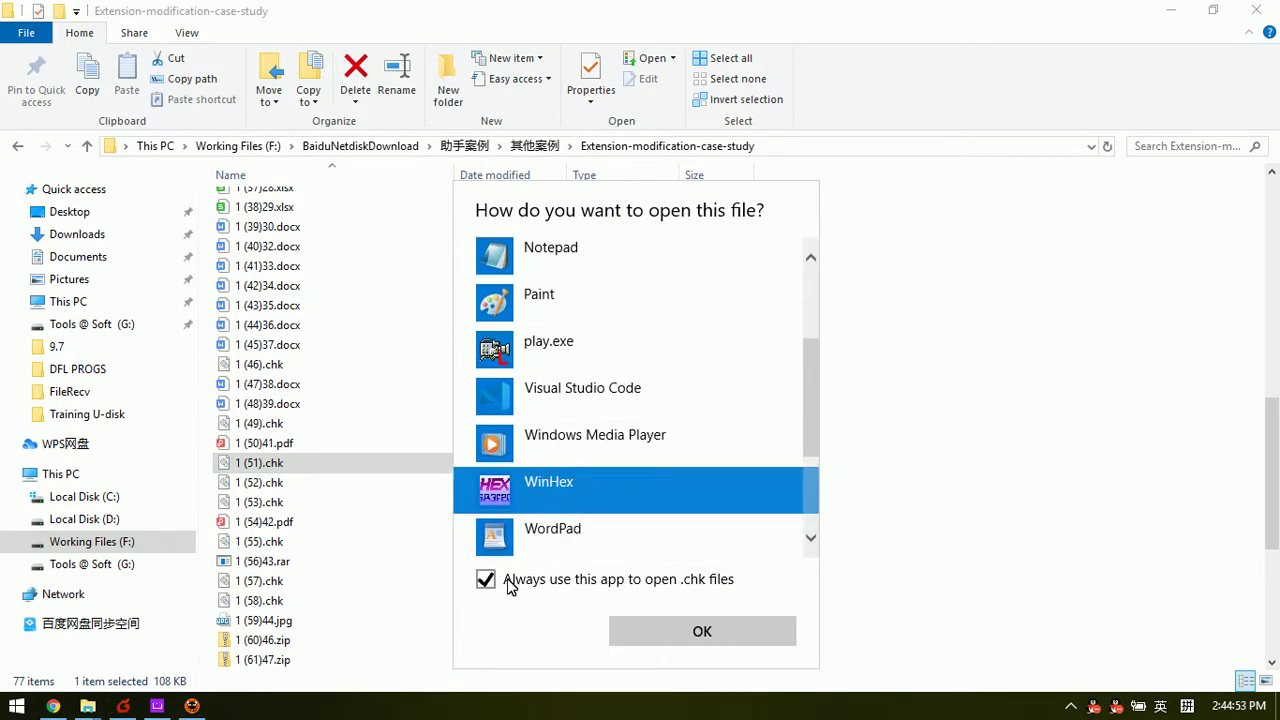
pyautogui.click(705, 630)
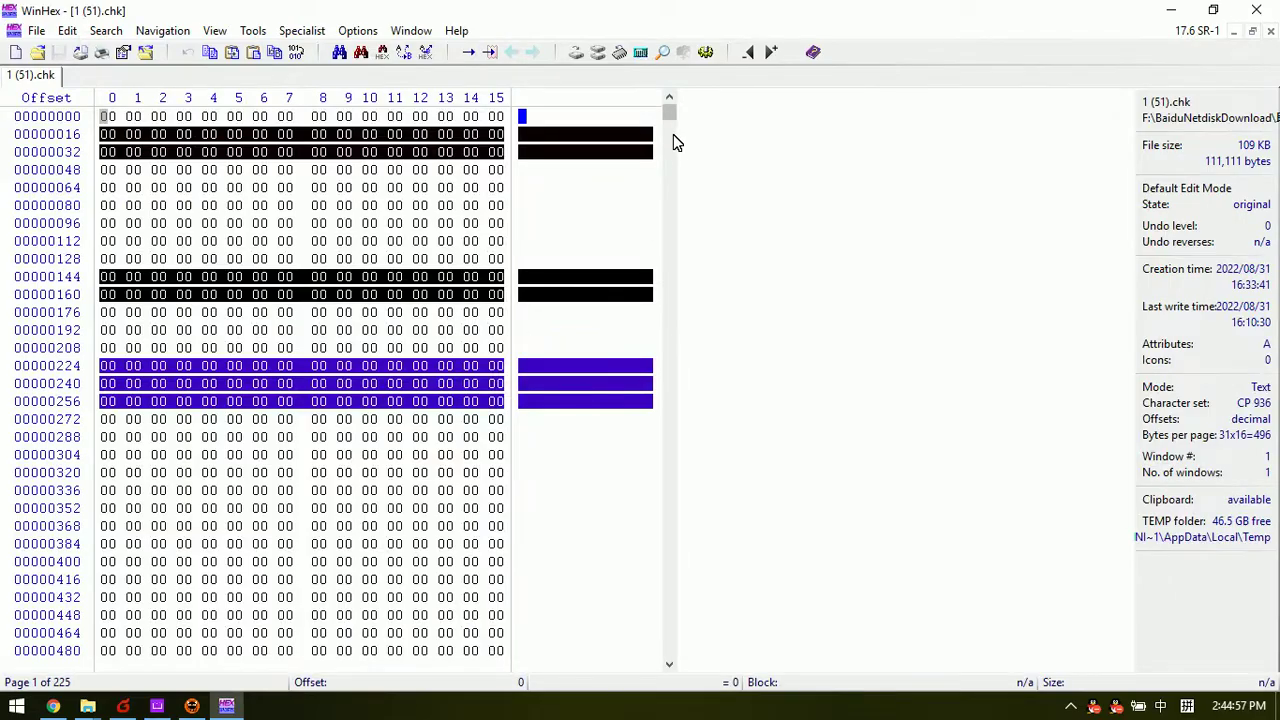
# Examine the hex data at the beginning of 1 (51).chk, including its header sectors, and close WinHex.
pyautogui.moveTo(672, 110)
pyautogui.mouseDown()
pyautogui.moveTo(679, 661)
pyautogui.moveTo(671, 100)
pyautogui.mouseUp()
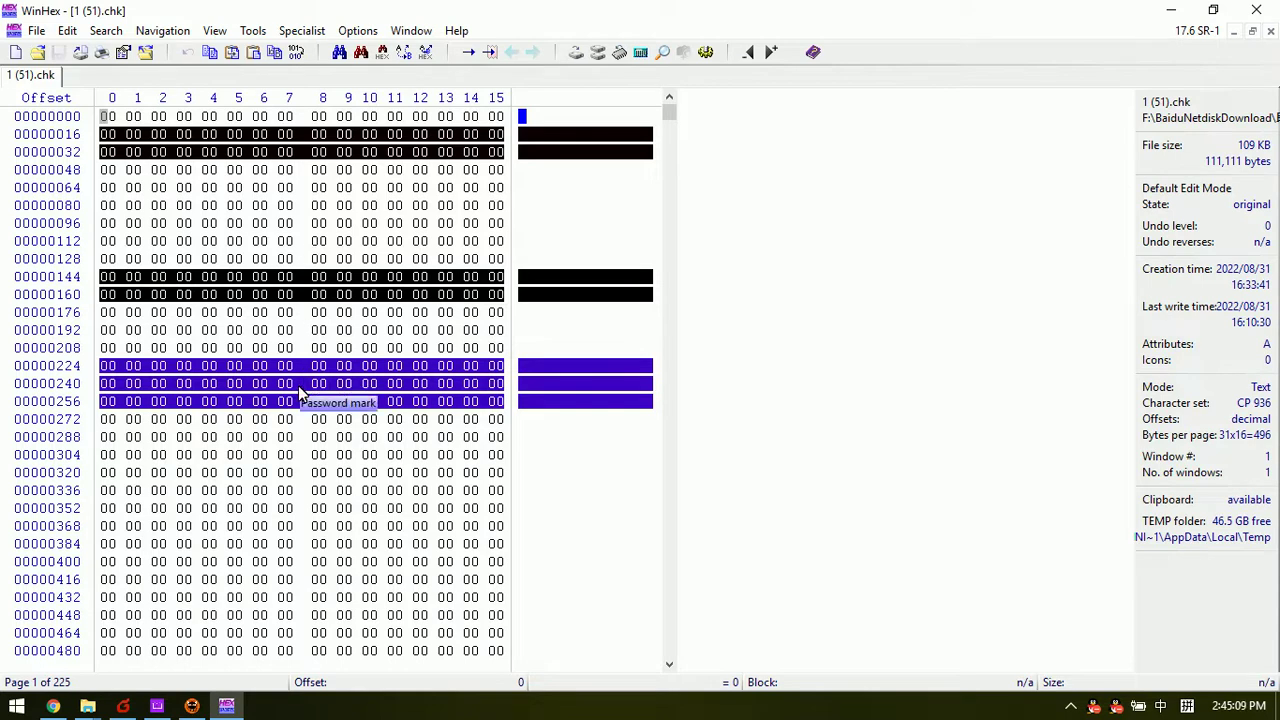
pyautogui.scroll(-4, 460, 512)
pyautogui.scroll(4, 460, 512)
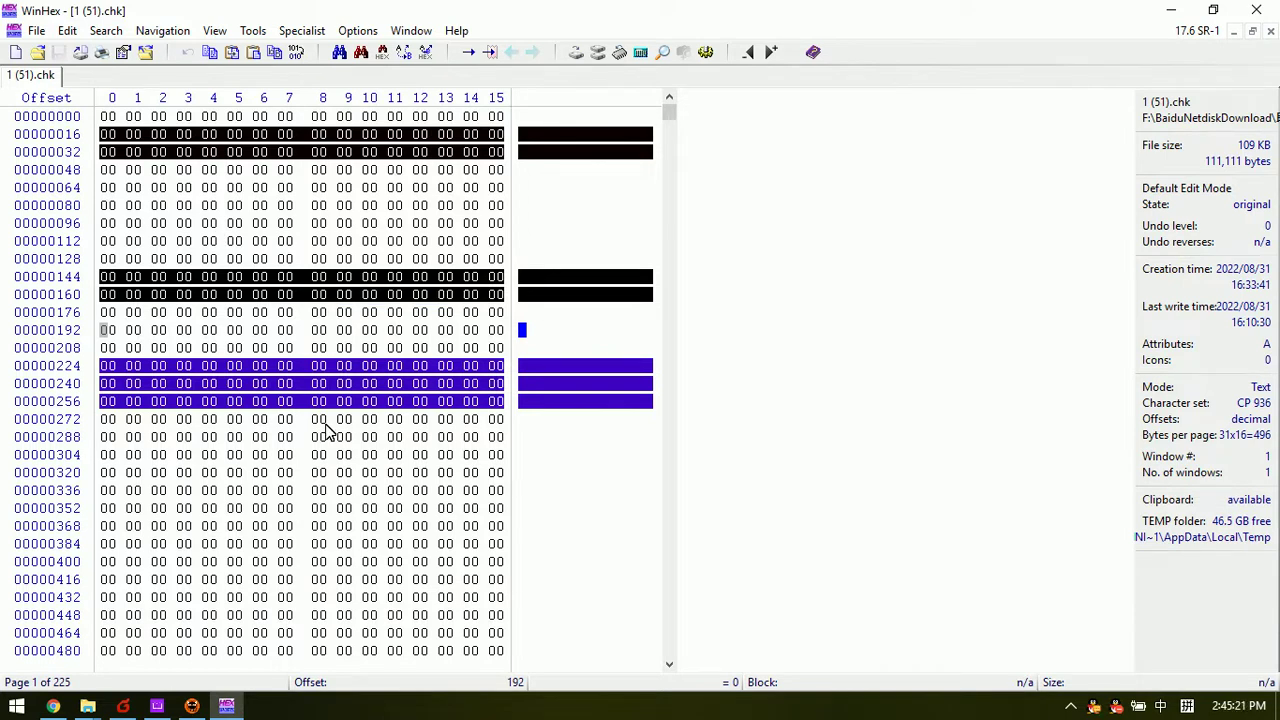
pyautogui.scroll(-3, 330, 432)
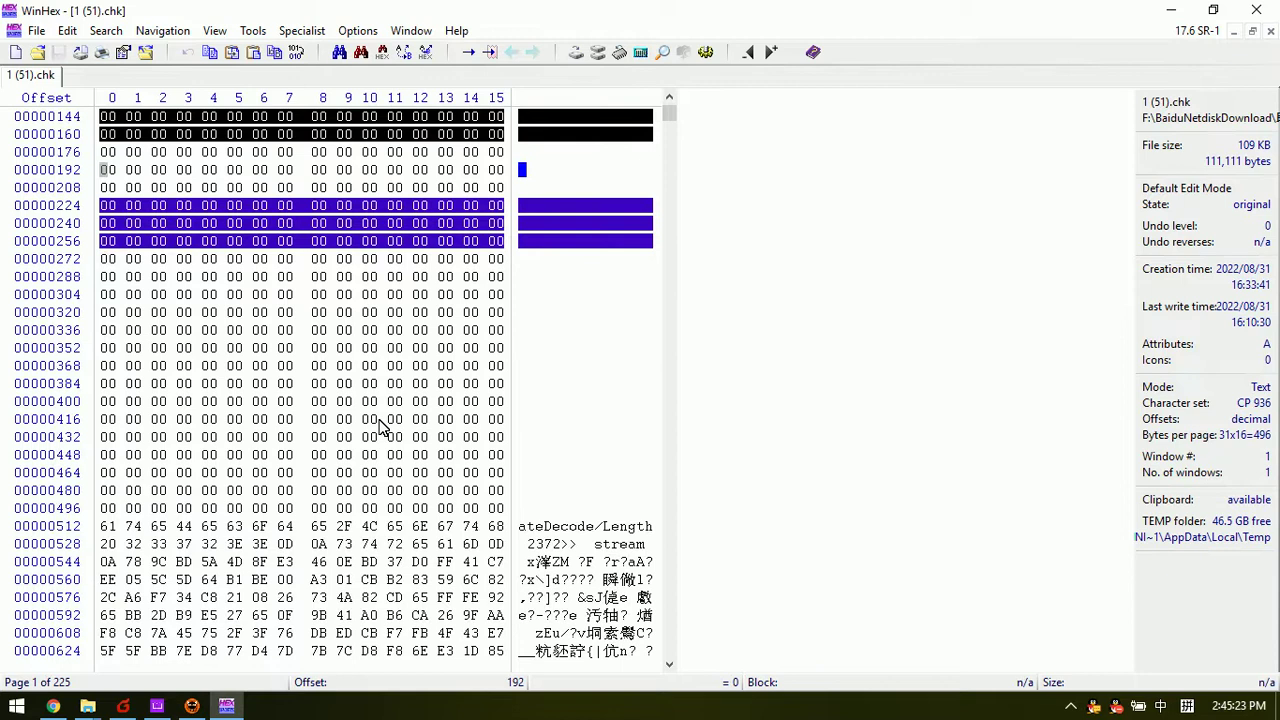
pyautogui.scroll(3, 375, 418)
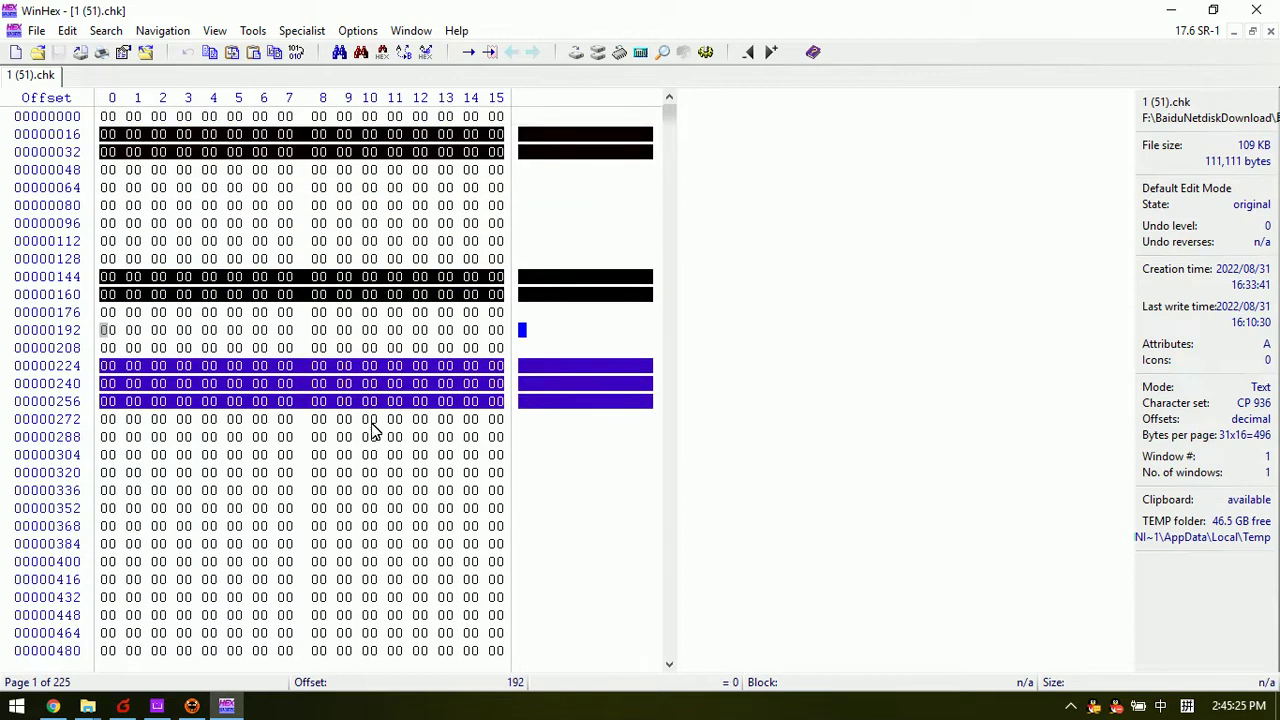
pyautogui.click(1257, 10)
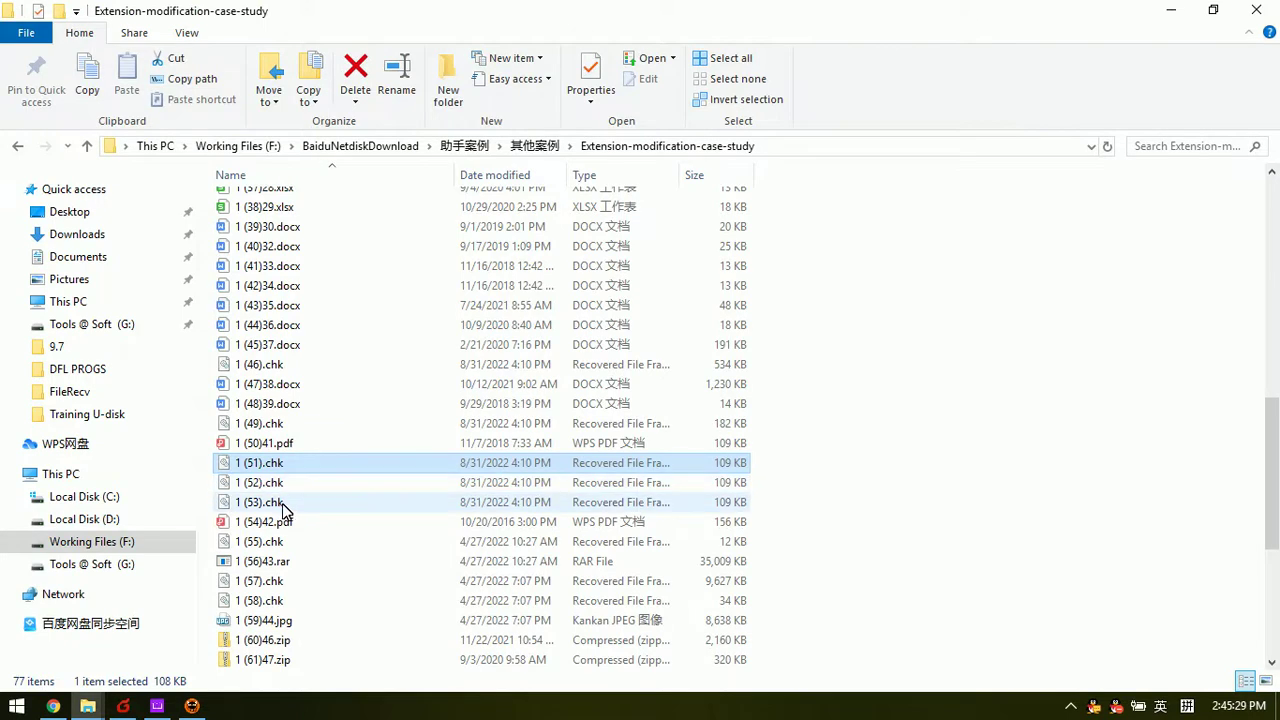
# Open the renamed spreadsheet 1 (4)31.xls from the folder, look through Sheet1 and close it.
pyautogui.click(281, 423)
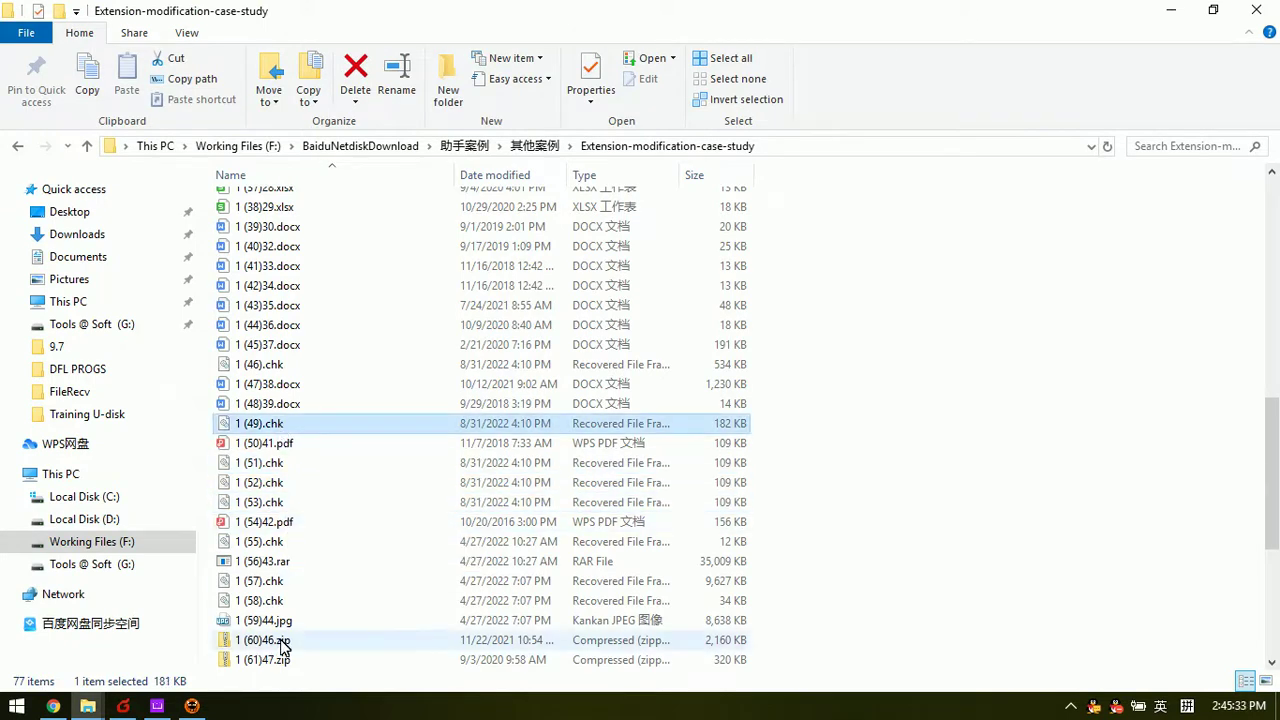
pyautogui.scroll(3, 323, 341)
pyautogui.scroll(6, 325, 341)
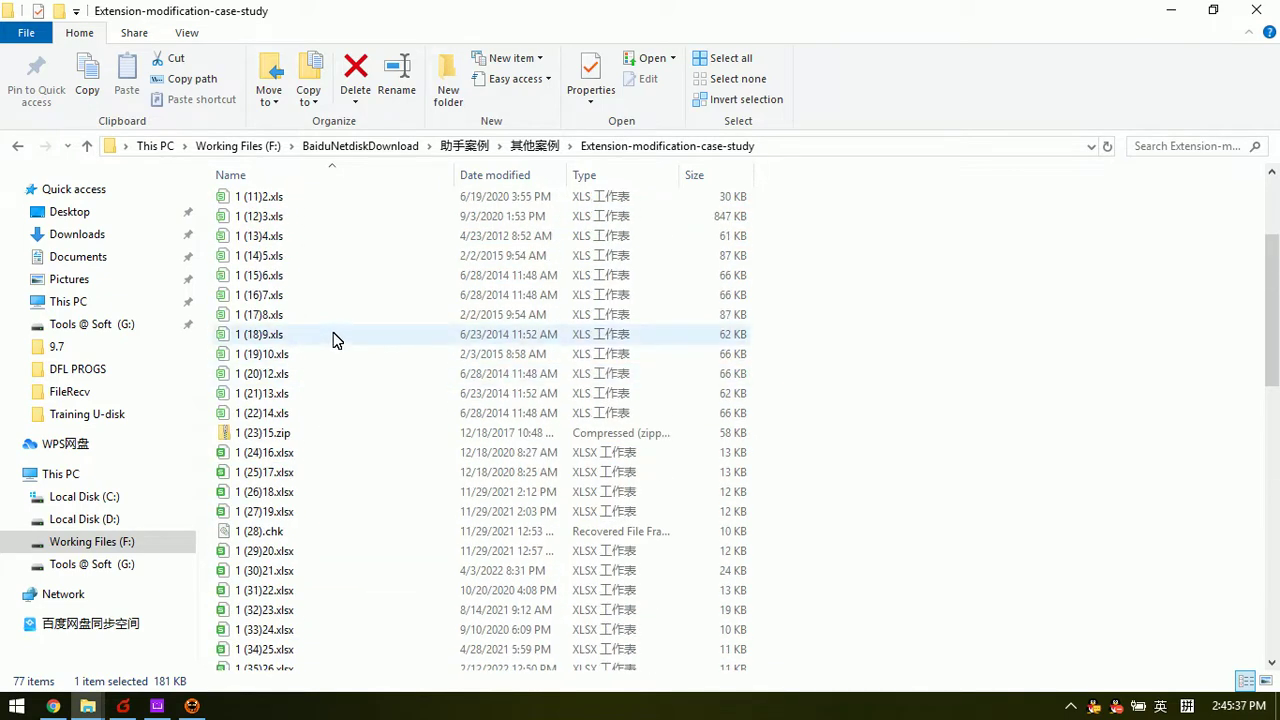
pyautogui.scroll(3, 335, 340)
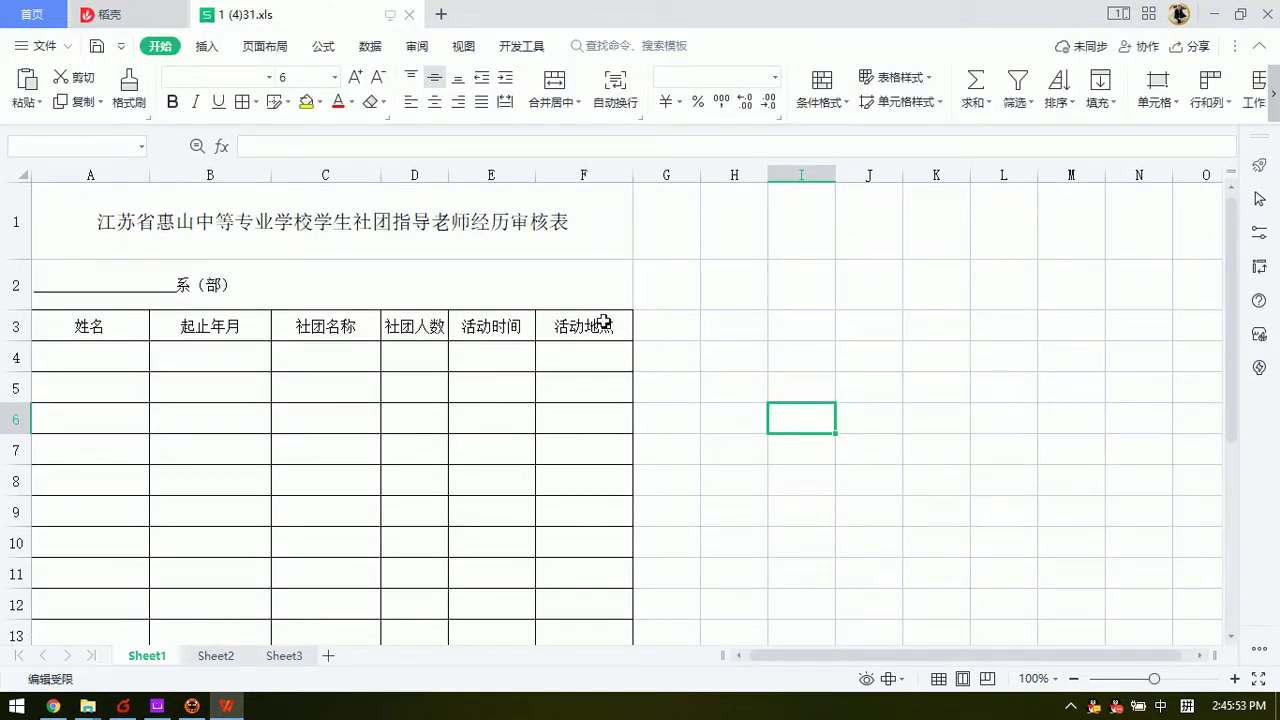
pyautogui.scroll(-10, 600, 323)
pyautogui.scroll(4, 895, 300)
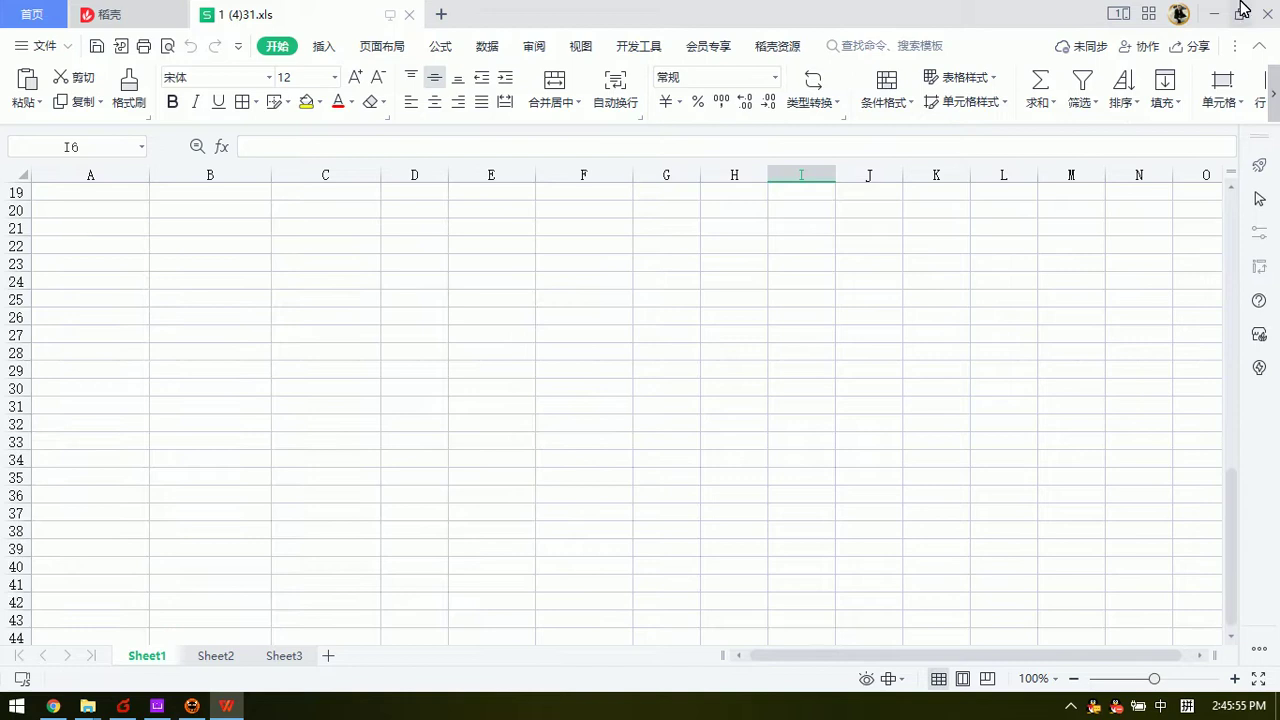
pyautogui.click(1272, 16)
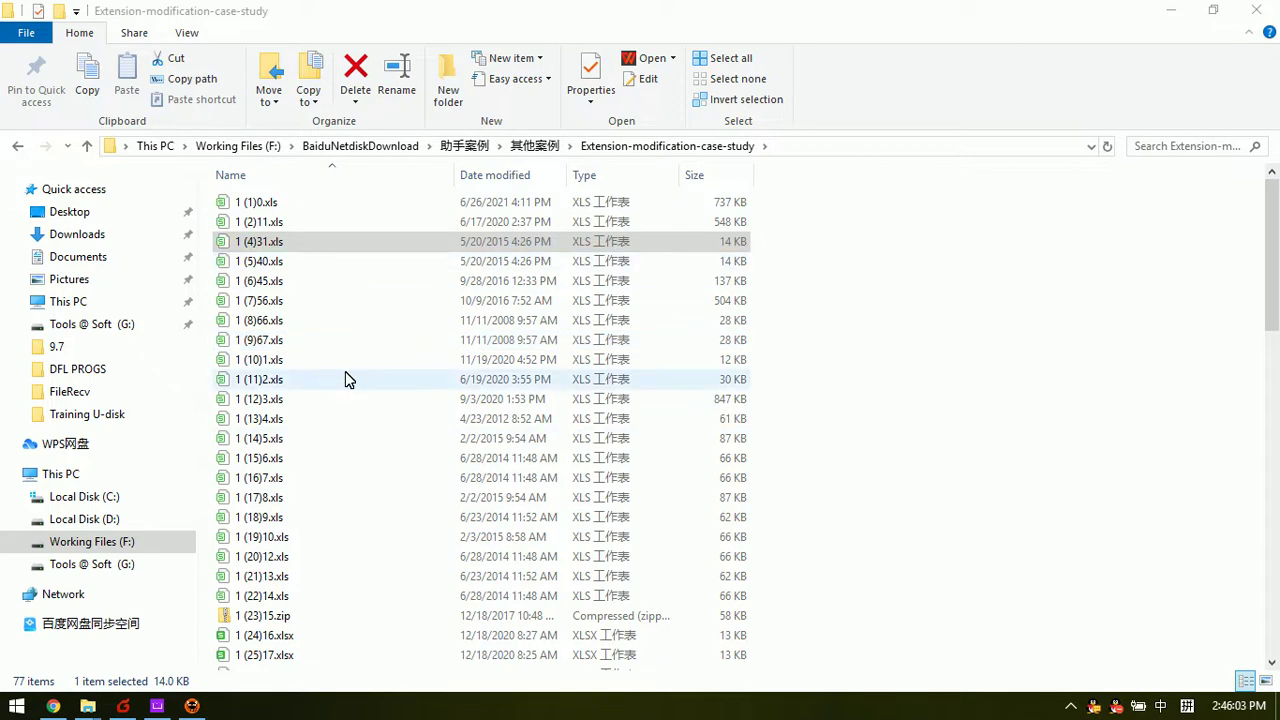
# Look over the renamed files once more and switch back to Dolphin DR Assistant Pro.
pyautogui.scroll(-4, 345, 371)
pyautogui.scroll(4, 336, 470)
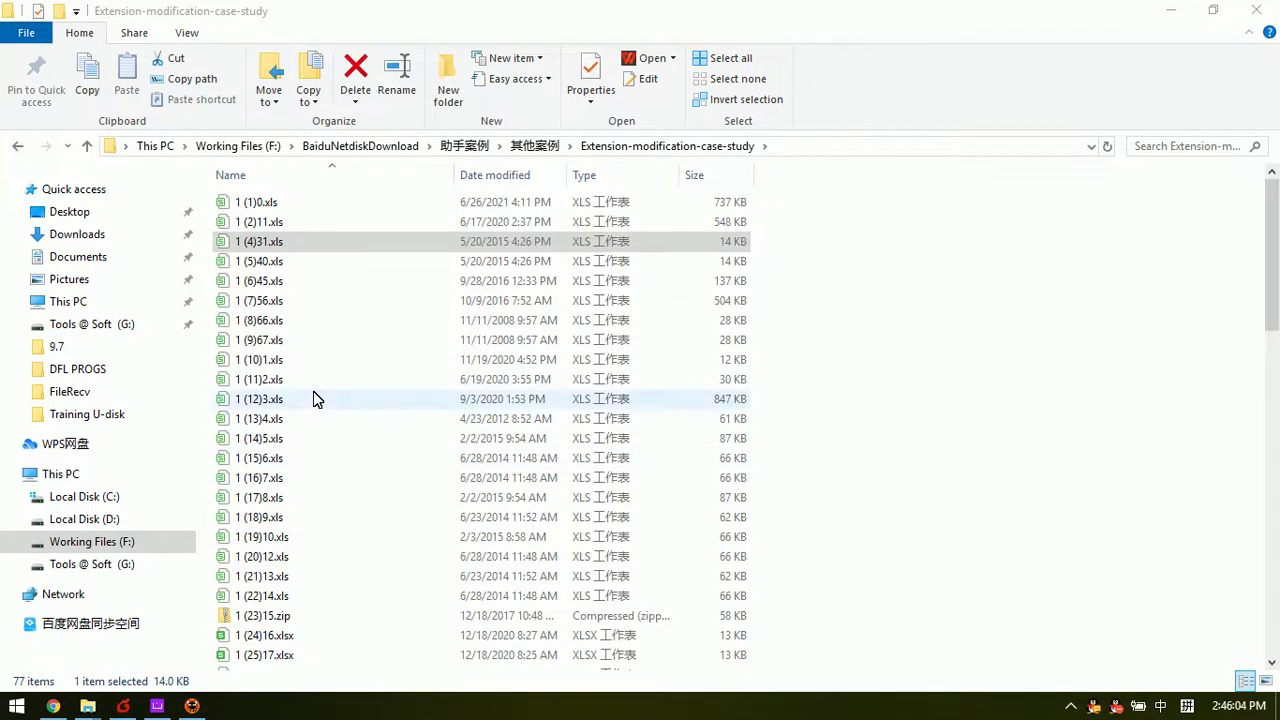
pyautogui.click(157, 706)
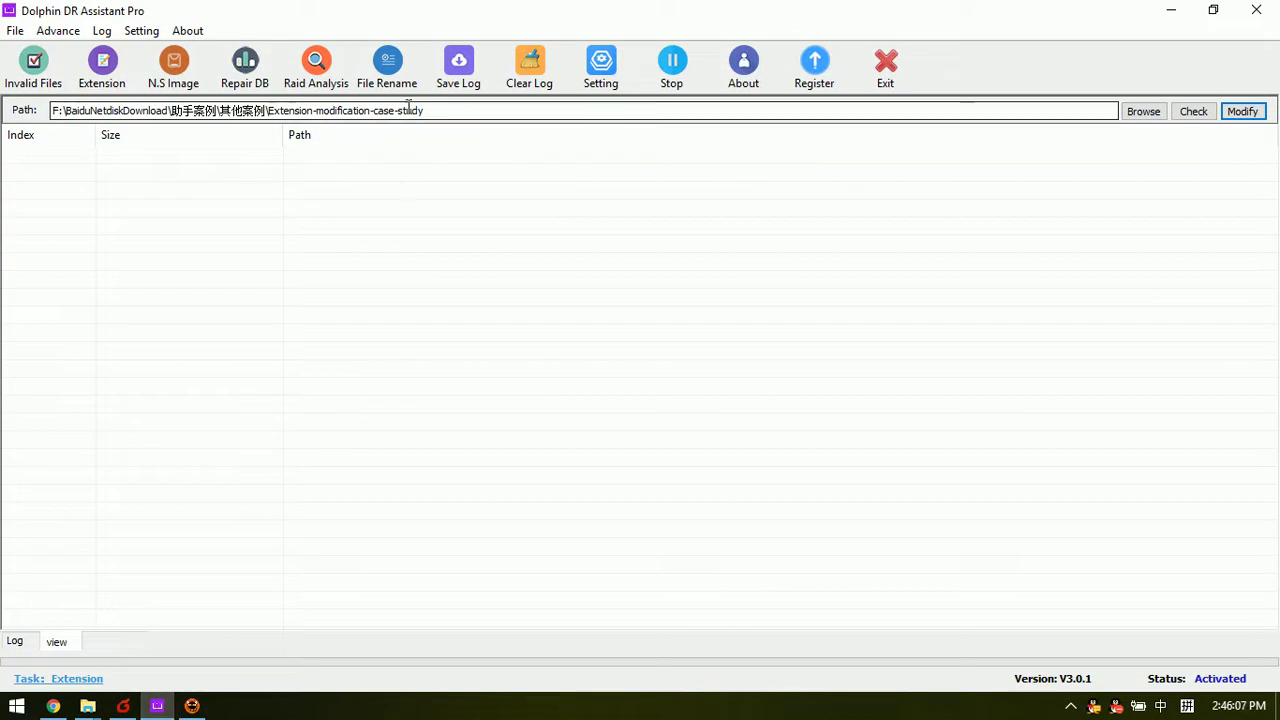